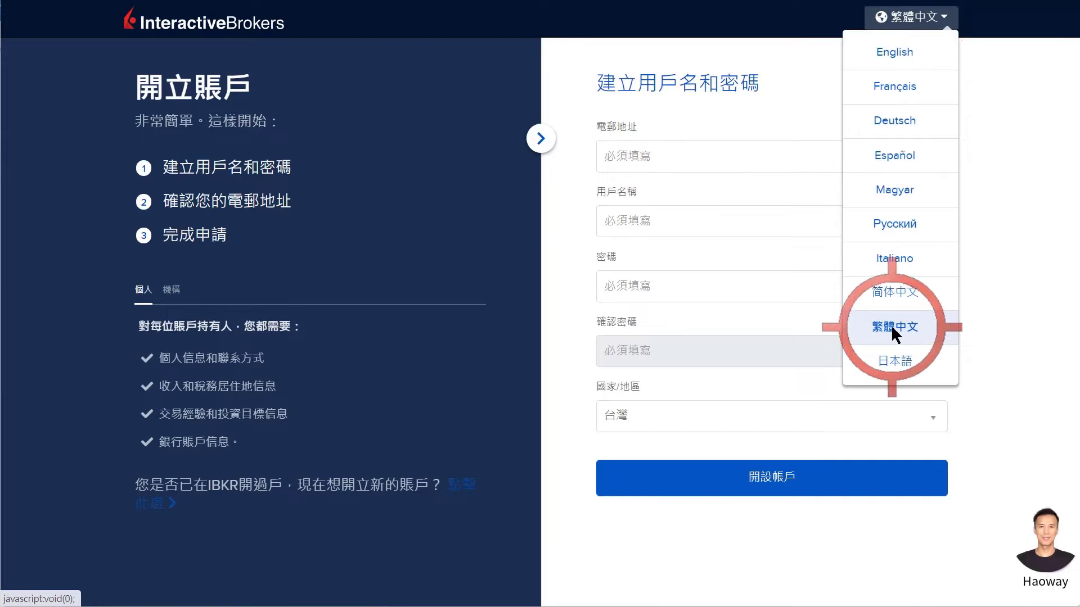
Switch the display language to 繁體中文, create the login, and verify it from the confirmation e-mail.
{"action": "left_click", "coordinate": [896, 326]}
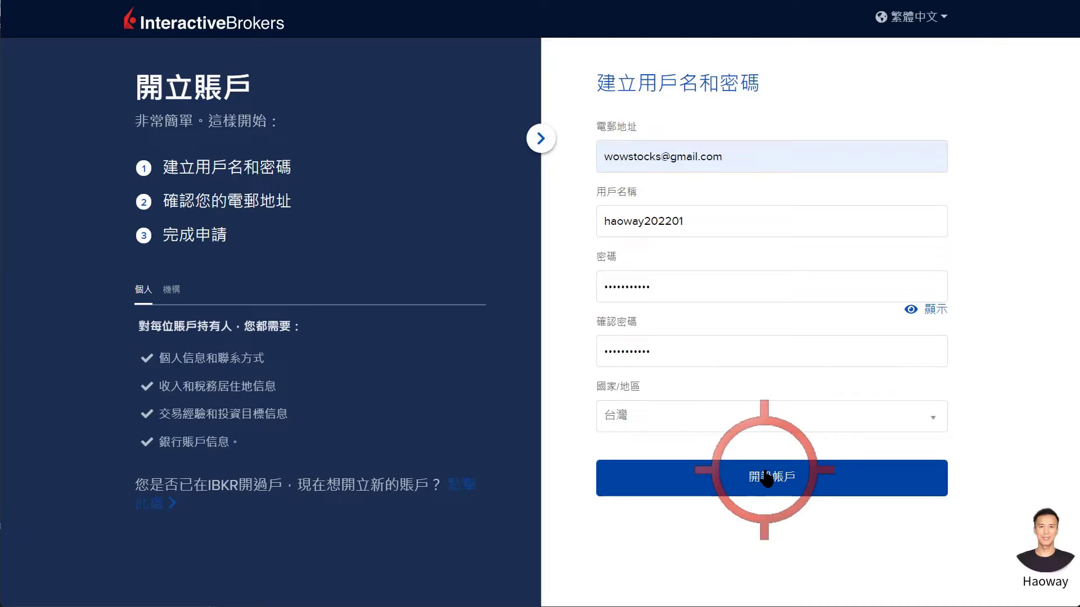
{"action": "left_click", "coordinate": [766, 478]}
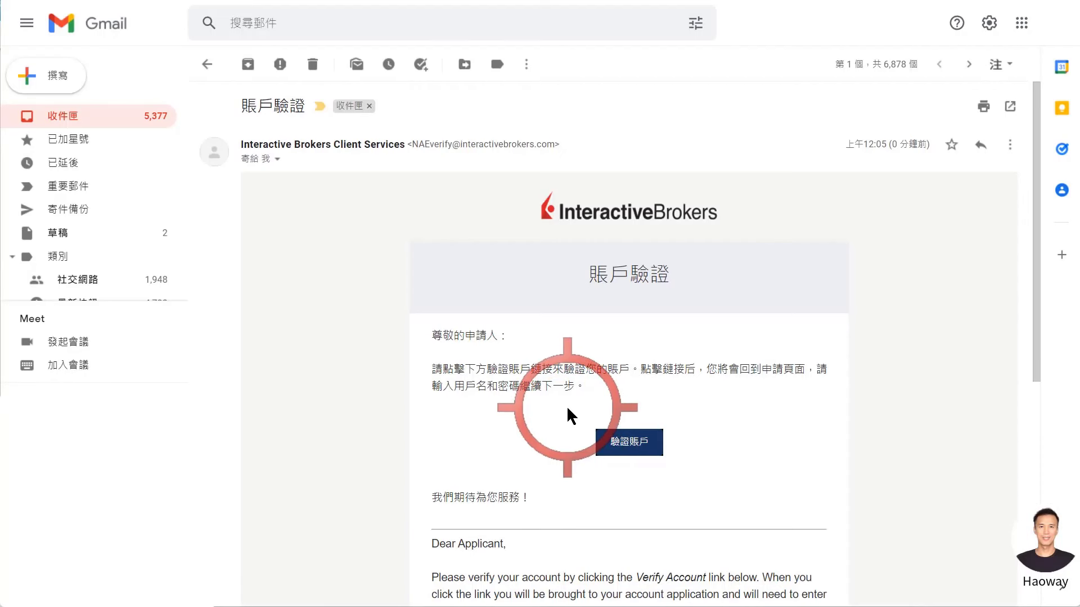
{"action": "left_click", "coordinate": [617, 444]}
Log back in to the started application and choose 個人 as the account type.
{"action": "type", "text": "••••"}
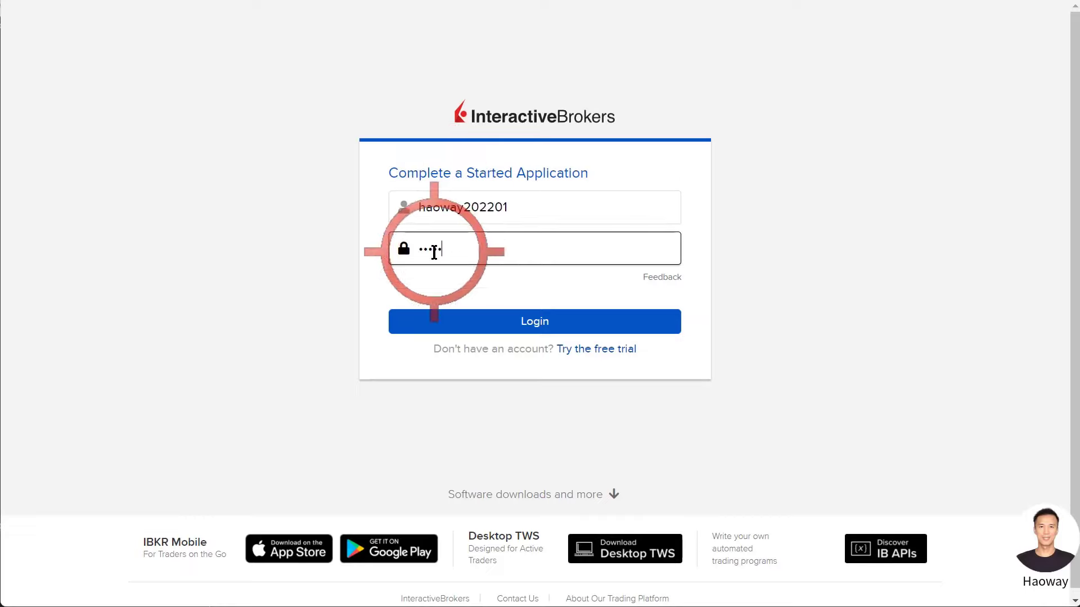
{"action": "type", "text": "••••••••"}
{"action": "left_click", "coordinate": [522, 327]}
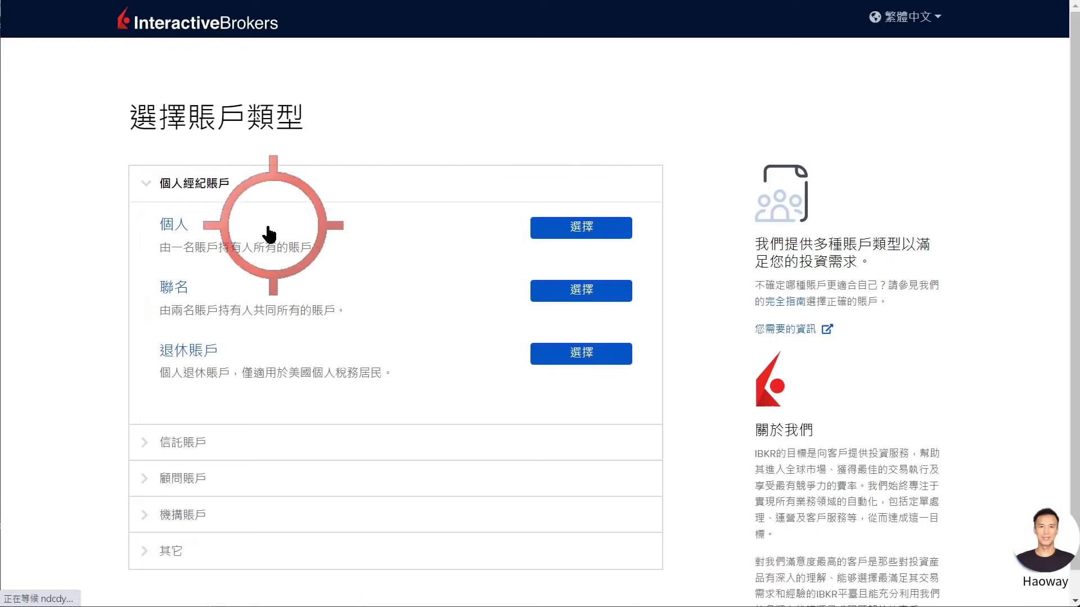
{"action": "left_click", "coordinate": [557, 232]}
{"action": "scroll", "coordinate": [556, 232], "scroll_direction": "down", "scroll_amount": 5}
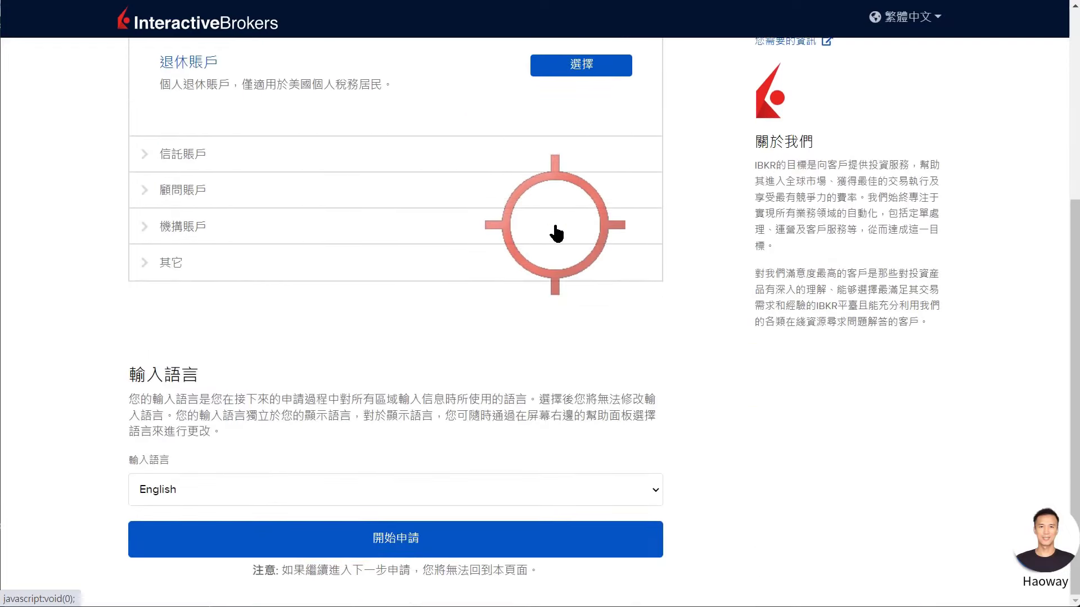
{"action": "scroll", "coordinate": [579, 174], "scroll_direction": "up", "scroll_amount": 3}
{"action": "scroll", "coordinate": [379, 299], "scroll_direction": "down", "scroll_amount": 3}
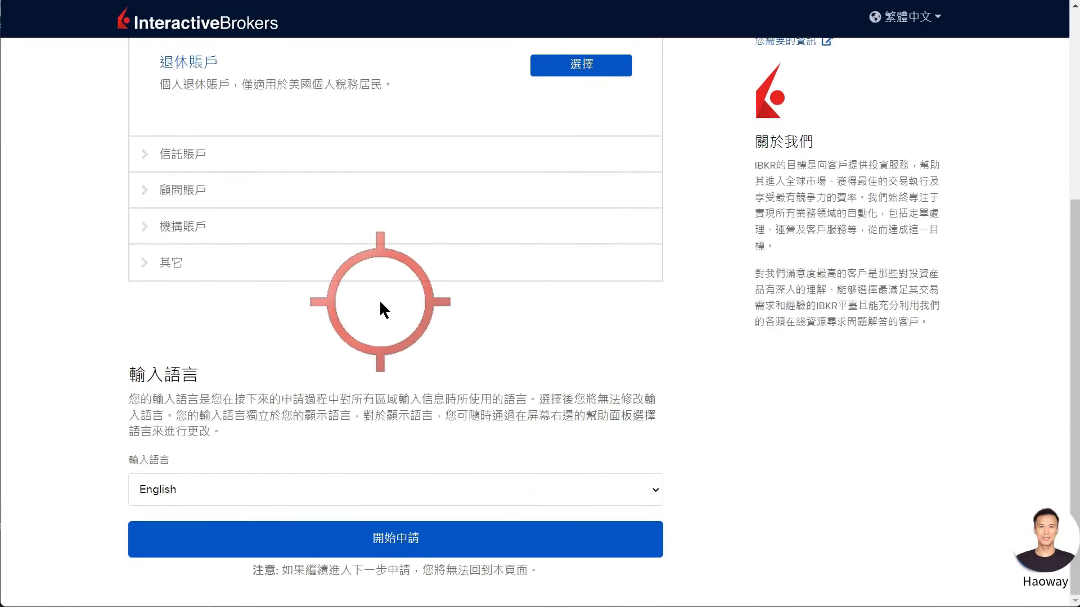
{"action": "left_click", "coordinate": [193, 309]}
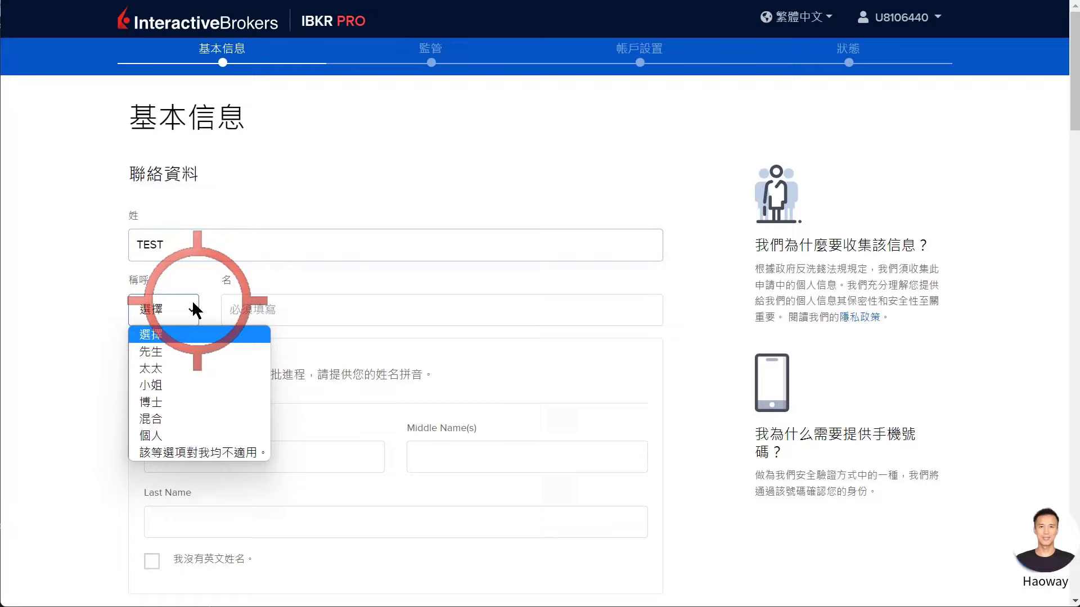
Set the title to 先生 and enter TEST as given name and English first and last names.
{"action": "left_click", "coordinate": [169, 349]}
{"action": "left_click", "coordinate": [253, 309]}
{"action": "type", "text": "TEST"}
{"action": "left_click", "coordinate": [232, 456]}
{"action": "type", "text": "TEST"}
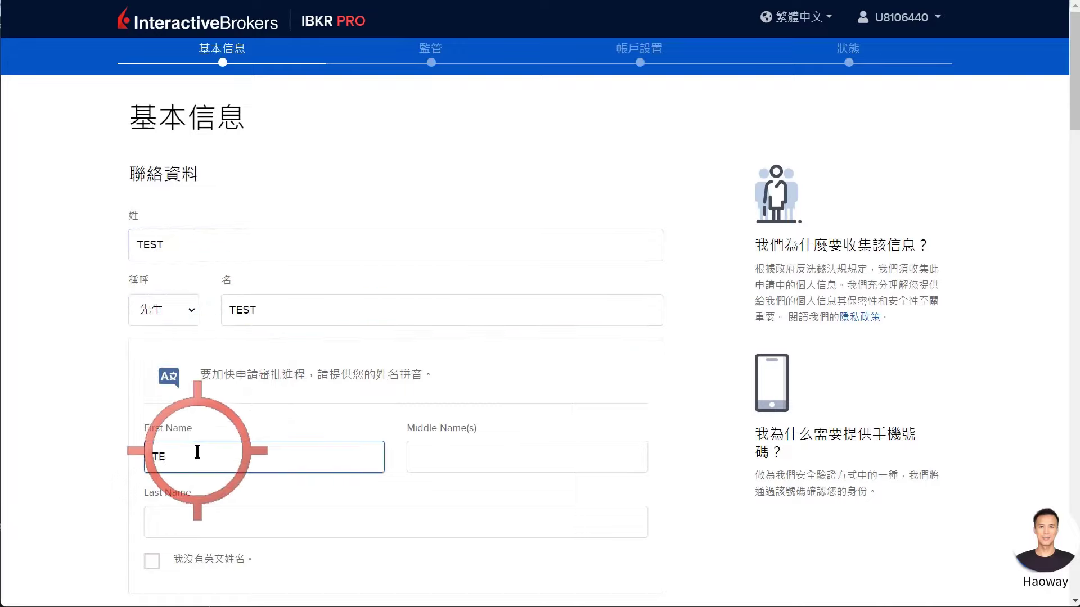
{"action": "left_click", "coordinate": [228, 520]}
{"action": "type", "text": "TEST"}
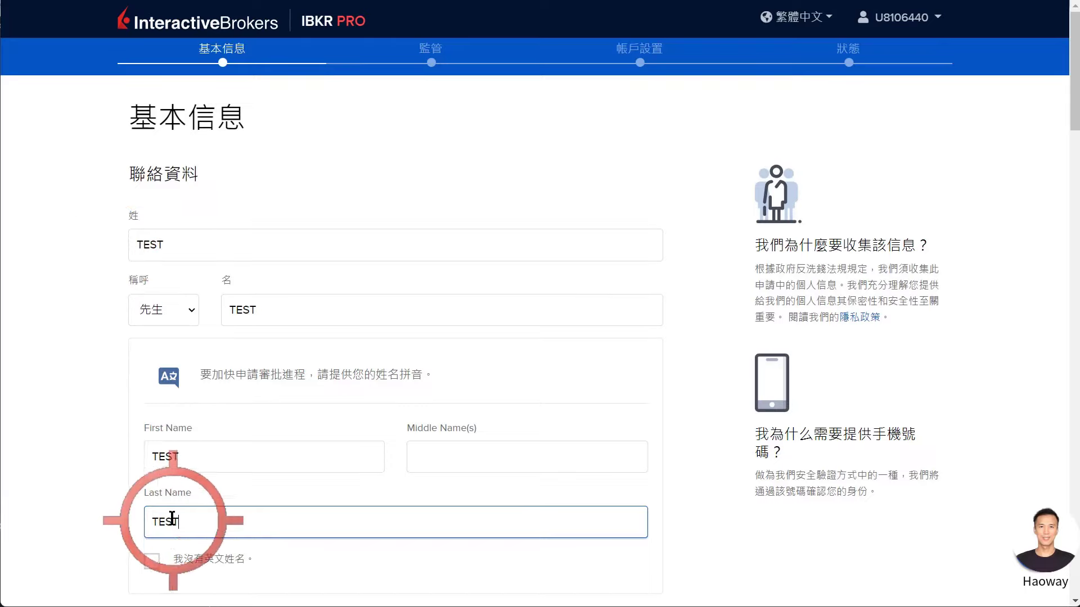
Fill the address: both lines TEST, province 台北市, postal code 110, city TEST.
{"action": "scroll", "coordinate": [125, 430], "scroll_direction": "down", "scroll_amount": 3}
{"action": "scroll", "coordinate": [124, 426], "scroll_direction": "down", "scroll_amount": 3}
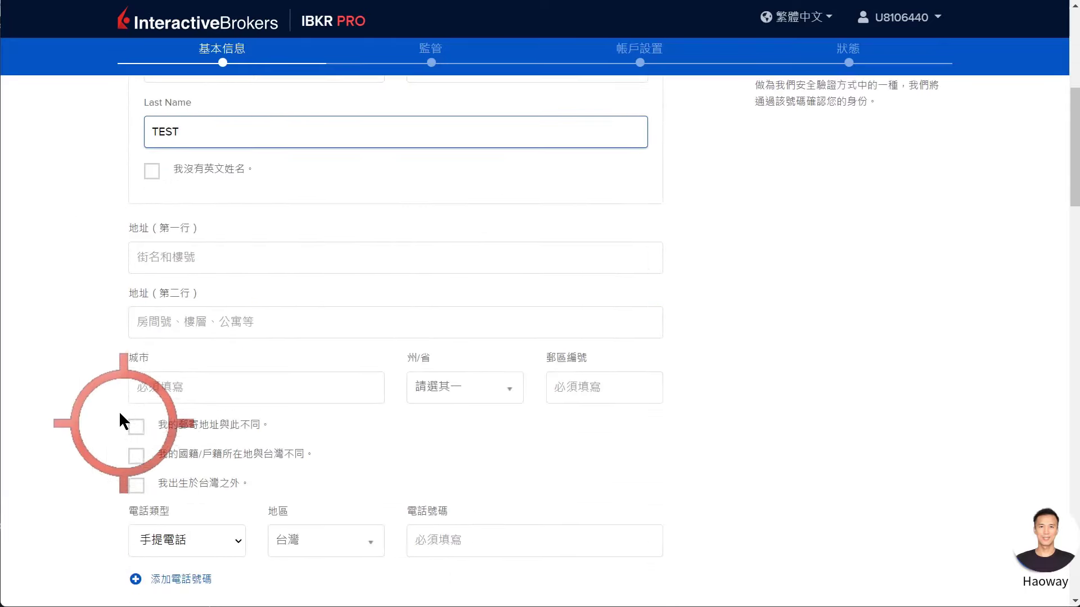
{"action": "left_click", "coordinate": [153, 270]}
{"action": "type", "text": "TEST"}
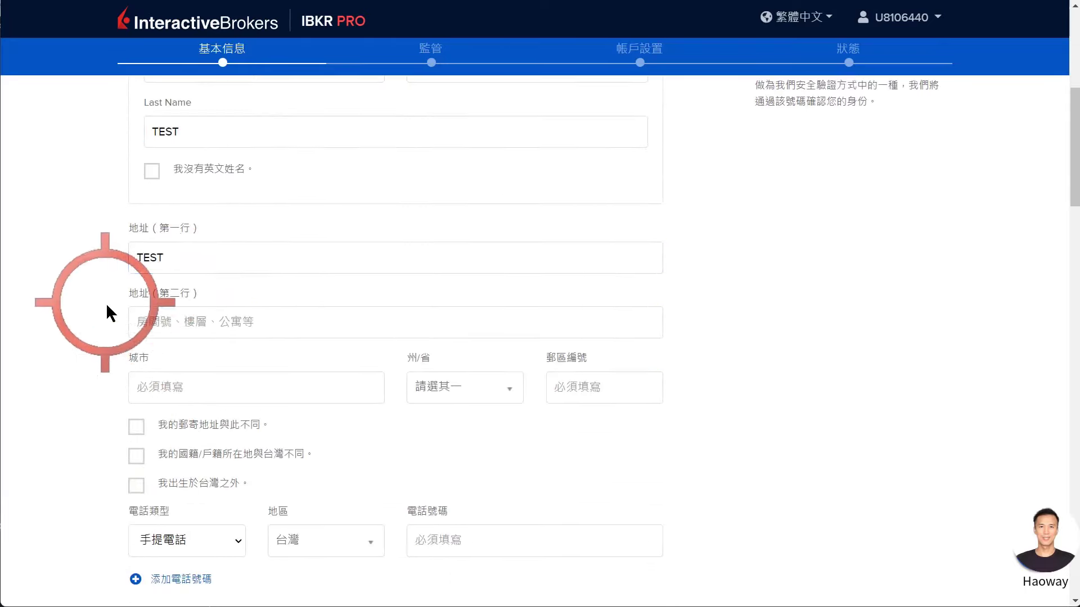
{"action": "left_click", "coordinate": [154, 325]}
{"action": "type", "text": "TEST"}
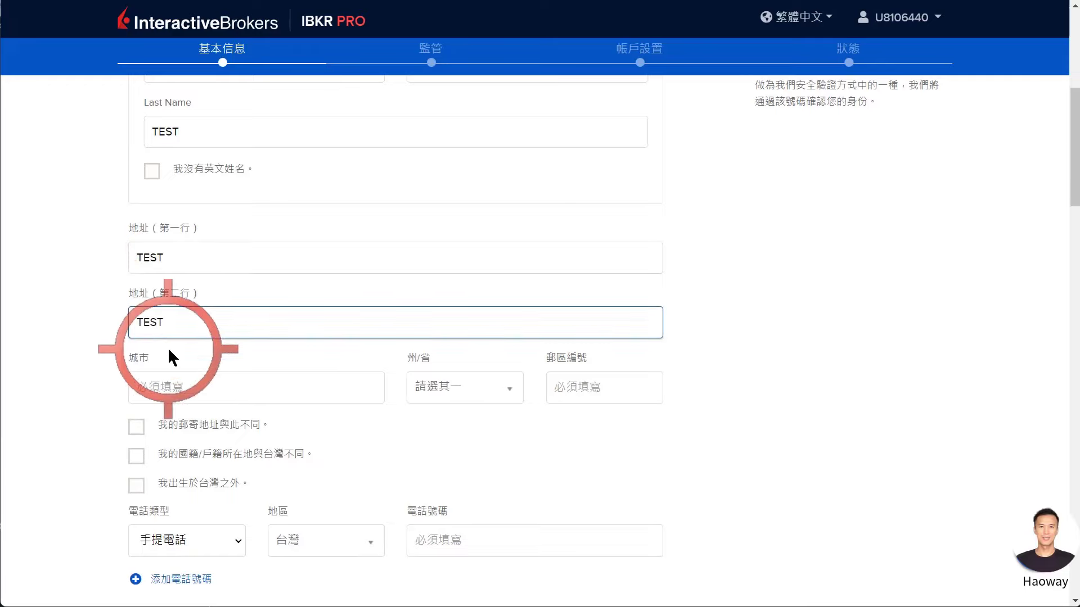
{"action": "left_click", "coordinate": [417, 394]}
{"action": "left_click", "coordinate": [437, 533]}
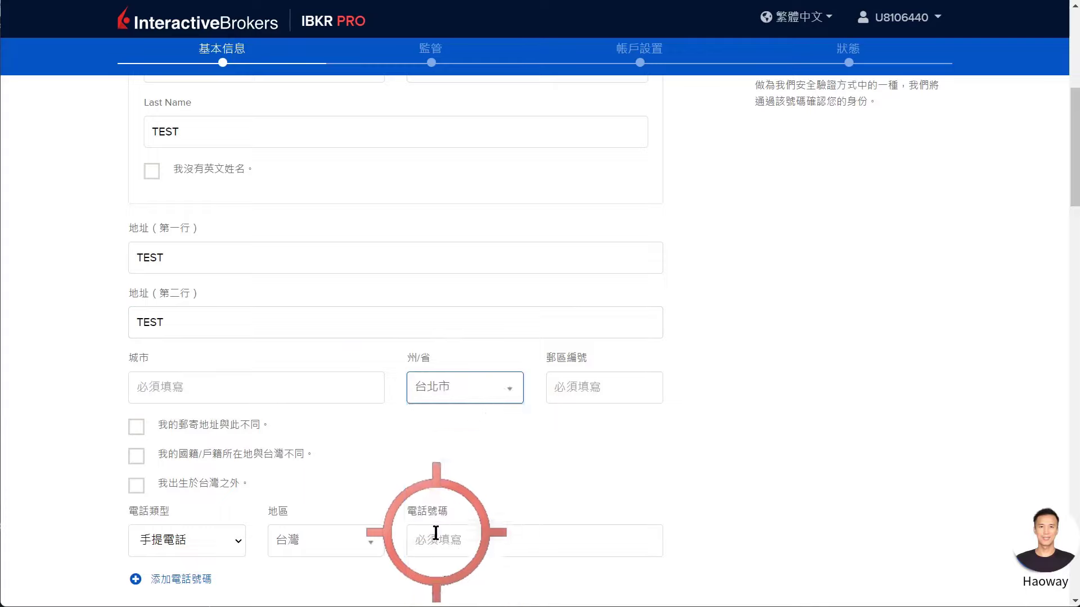
{"action": "left_click", "coordinate": [557, 387]}
{"action": "type", "text": "110"}
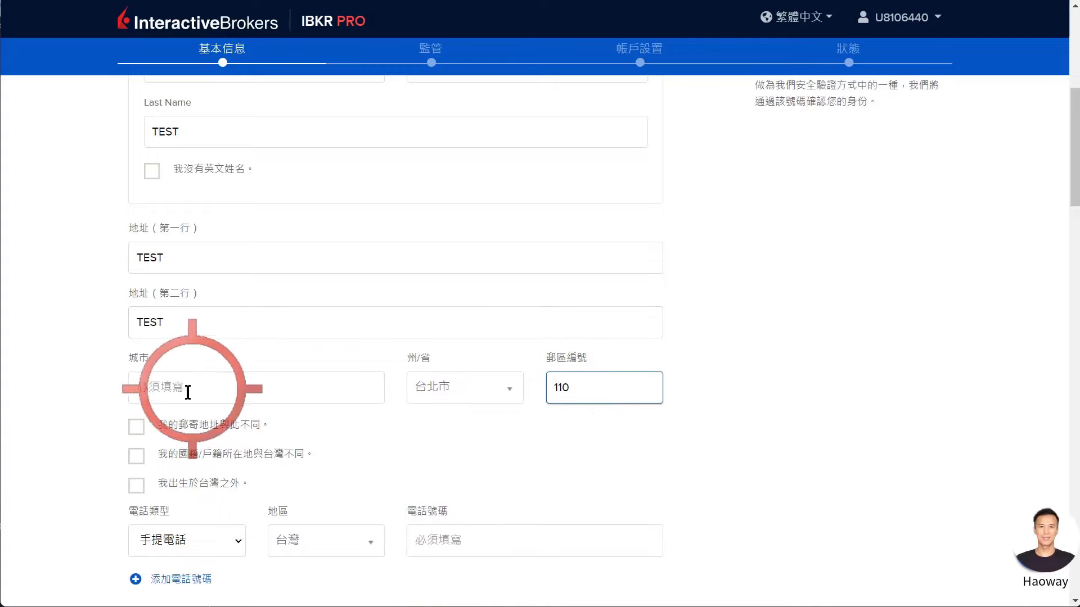
{"action": "left_click", "coordinate": [184, 389]}
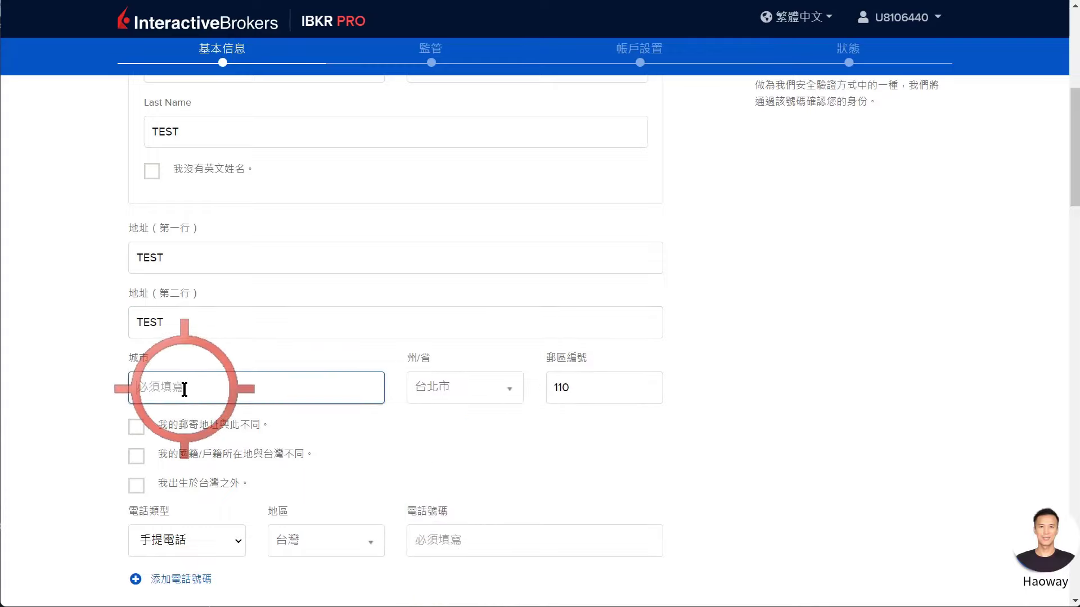
{"action": "type", "text": "TEST"}
{"action": "left_click", "coordinate": [122, 391]}
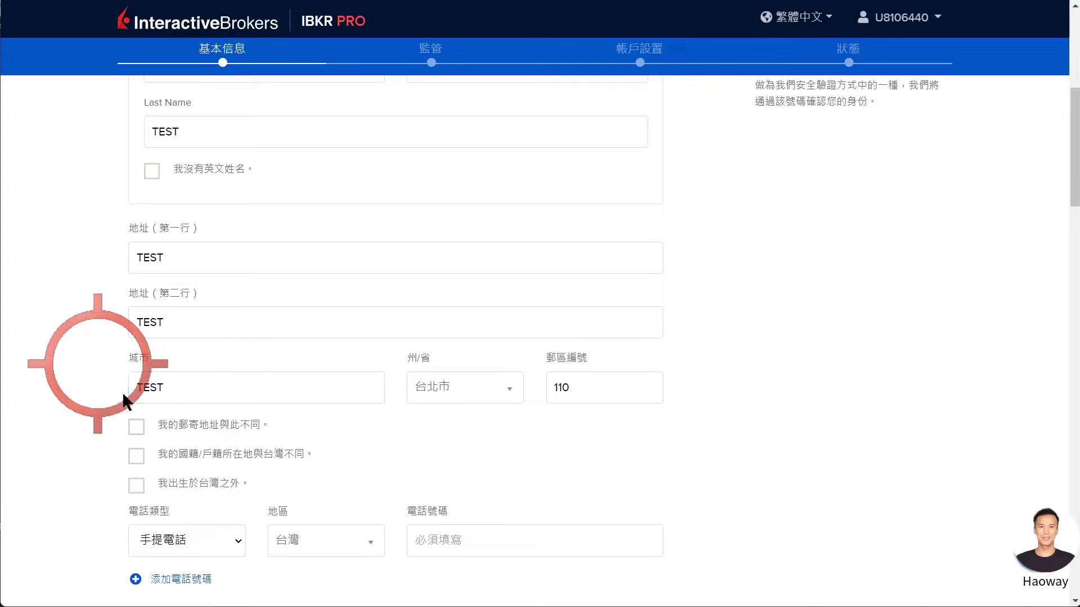
Enter the mobile phone number.
{"action": "left_click", "coordinate": [472, 542]}
{"action": "type", "text": "0"}
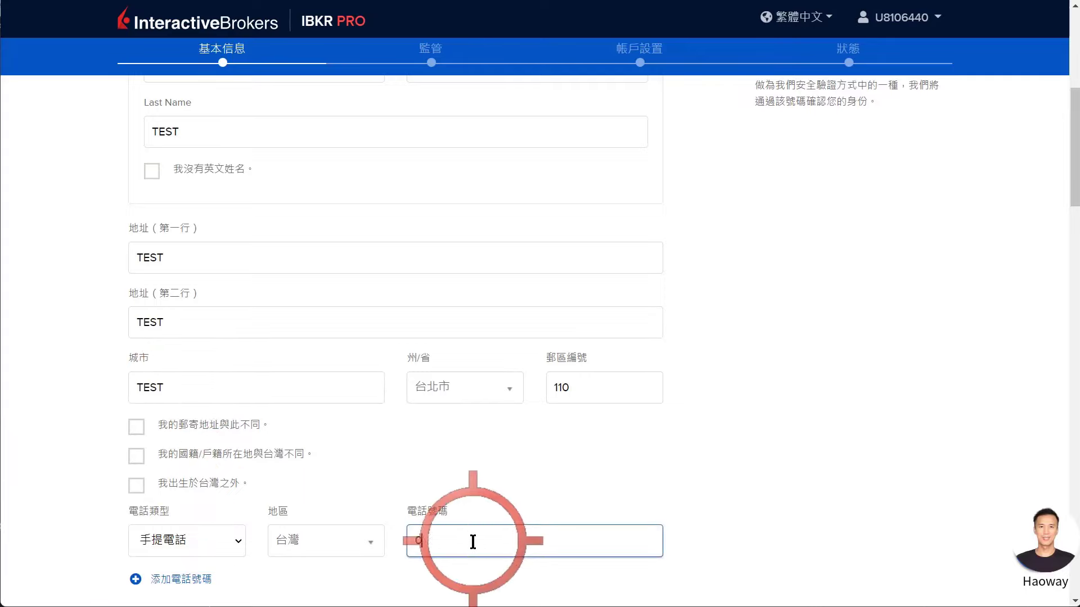
{"action": "type", "text": "912345678"}
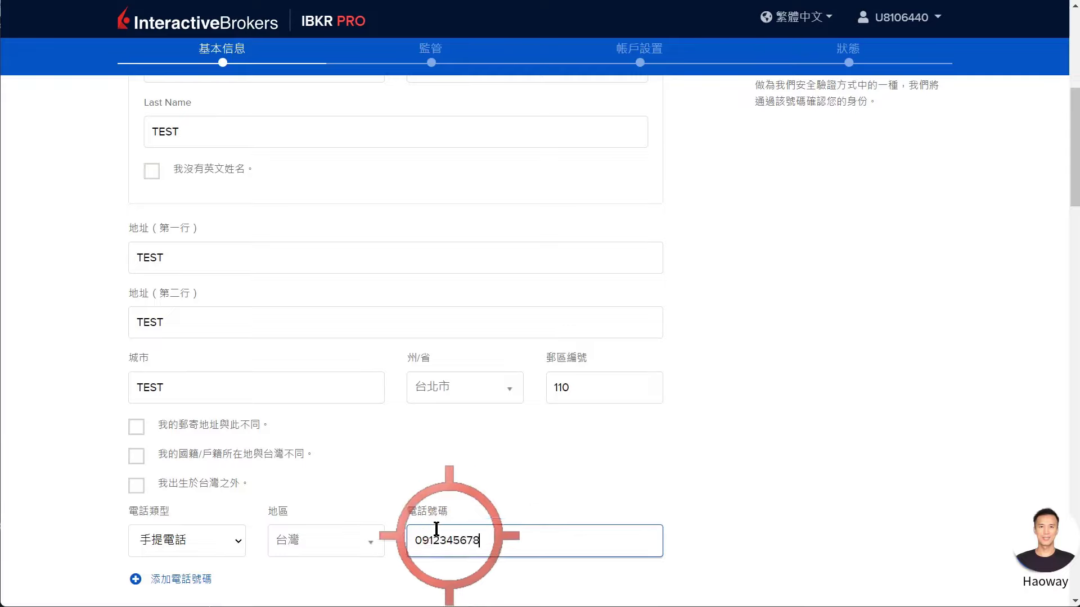
{"action": "scroll", "coordinate": [410, 446], "scroll_direction": "down", "scroll_amount": 3}
{"action": "scroll", "coordinate": [415, 393], "scroll_direction": "down", "scroll_amount": 3}
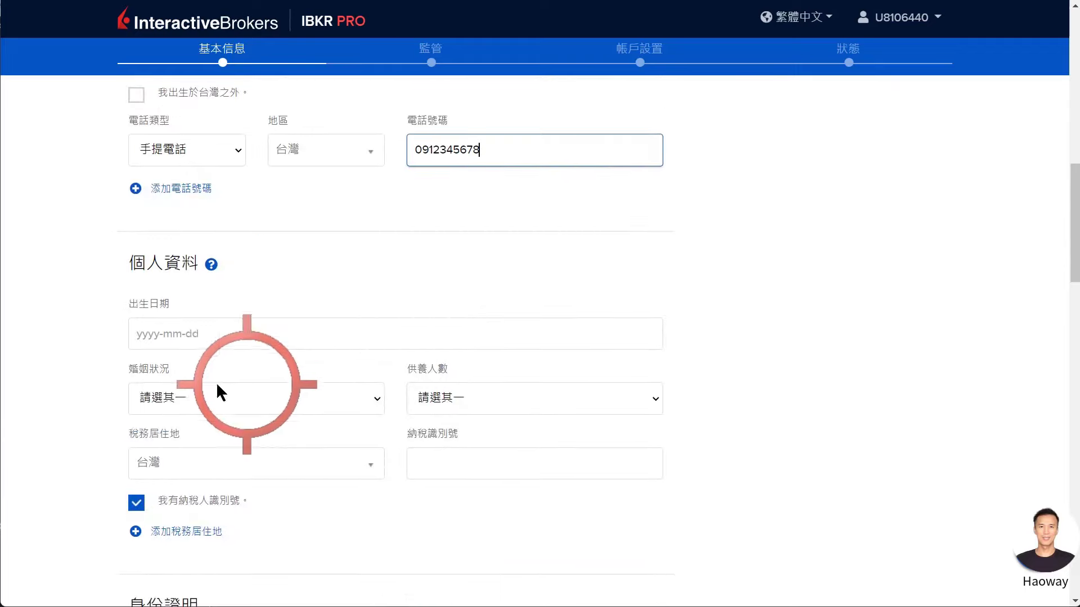
Enter birth date 1980-01-01, marital status 已婚, 2 dependents, and the taxpayer identification number.
{"action": "left_click", "coordinate": [141, 336]}
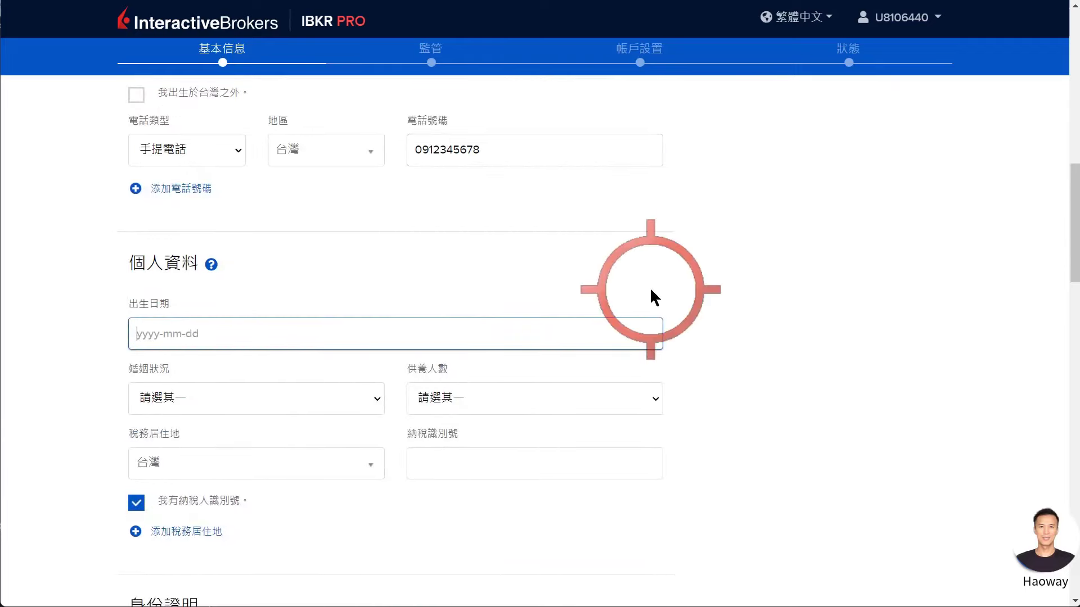
{"action": "type", "text": "1980-01-01"}
{"action": "left_click", "coordinate": [172, 403]}
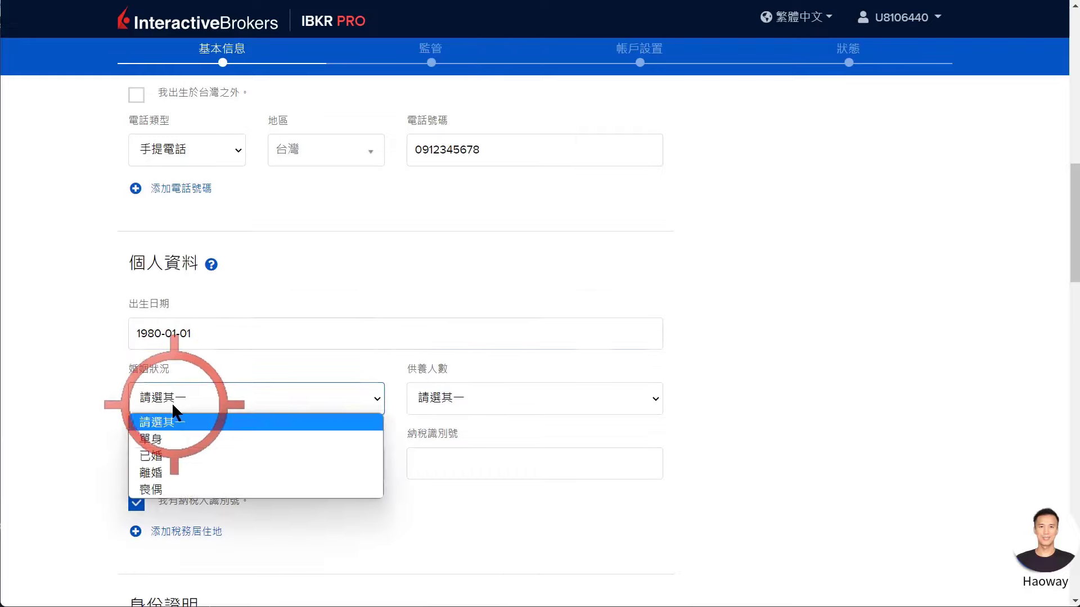
{"action": "left_click", "coordinate": [167, 457]}
{"action": "left_click", "coordinate": [422, 397]}
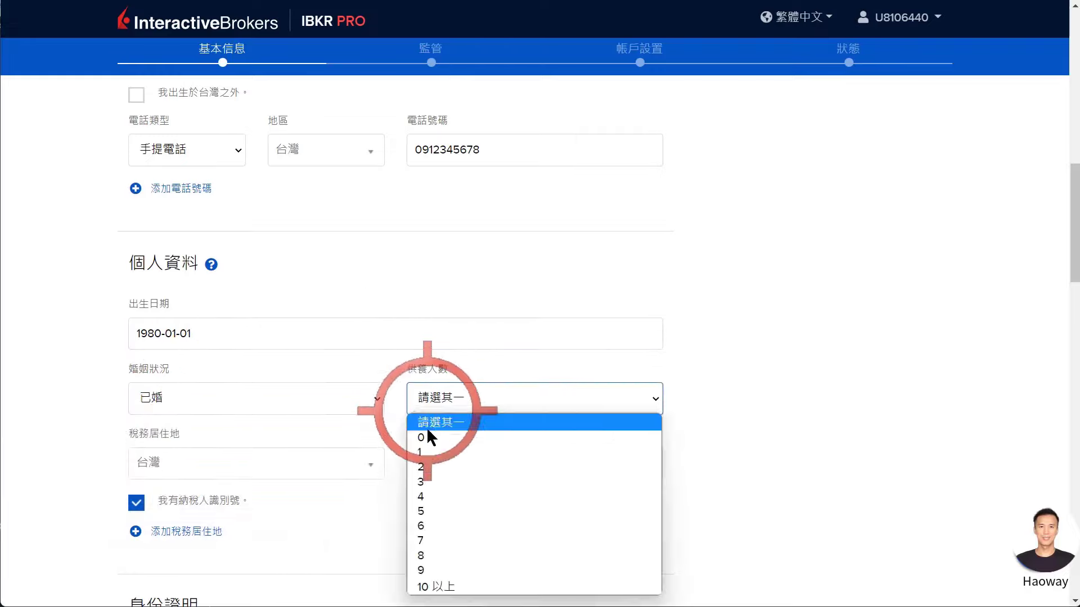
{"action": "left_click", "coordinate": [423, 467]}
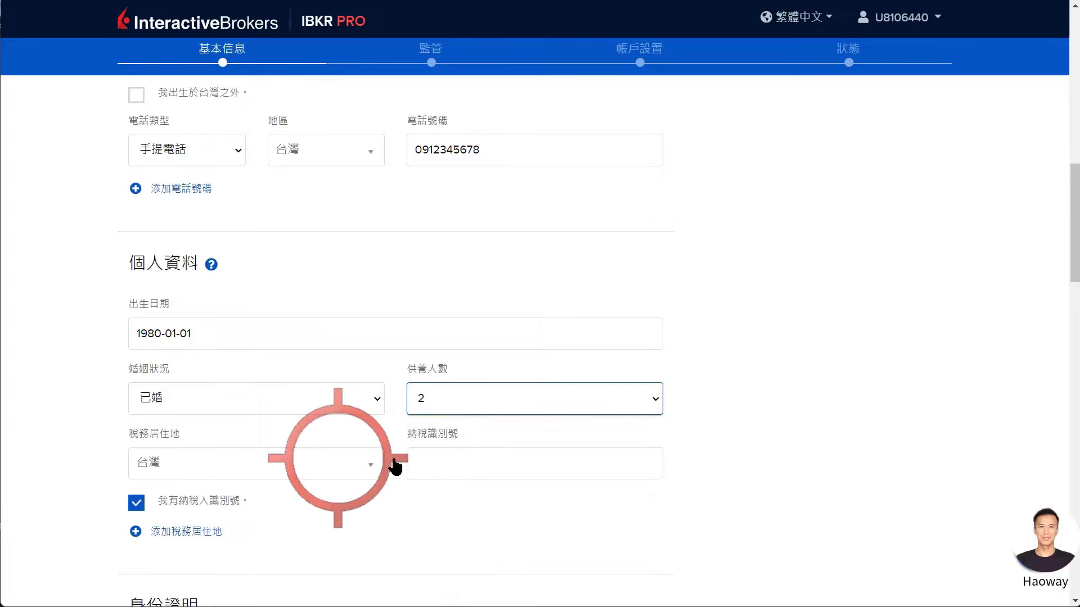
{"action": "left_click", "coordinate": [430, 464]}
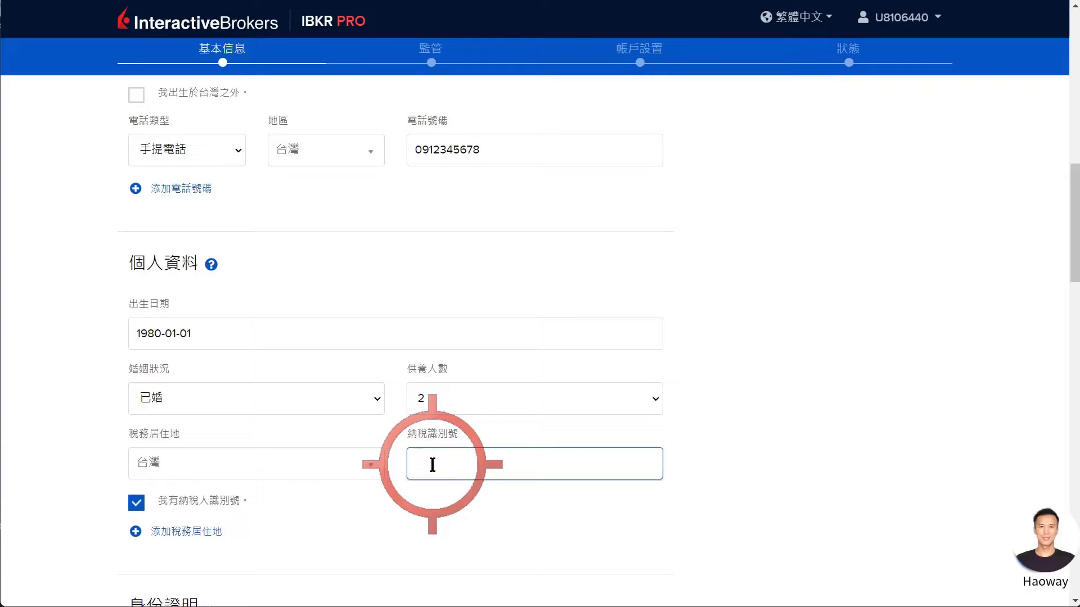
{"action": "scroll", "coordinate": [432, 465], "scroll_direction": "down", "scroll_amount": 3}
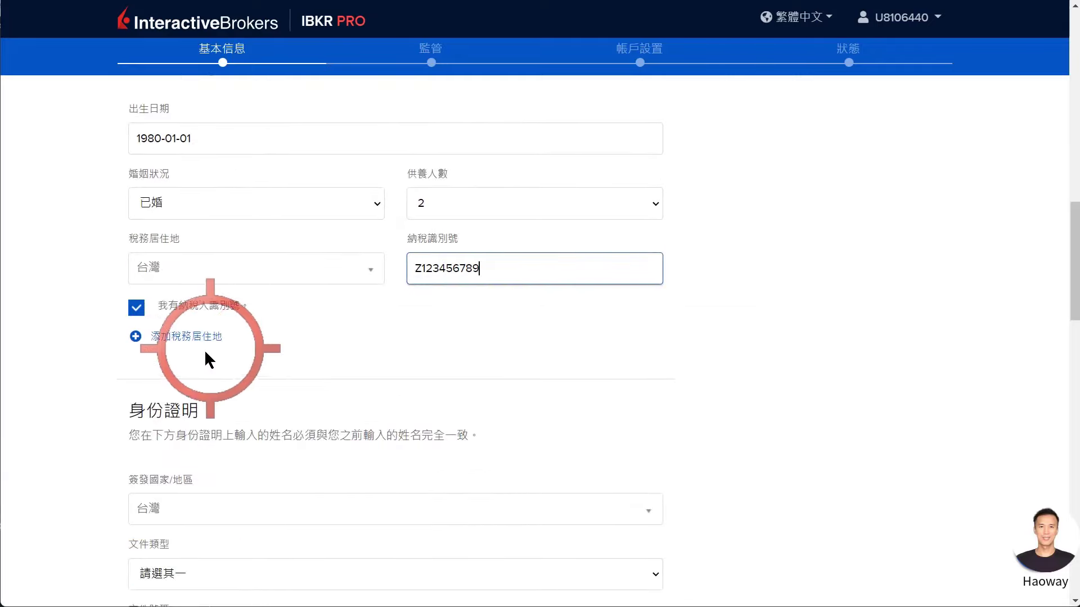
{"action": "scroll", "coordinate": [378, 315], "scroll_direction": "down", "scroll_amount": 3}
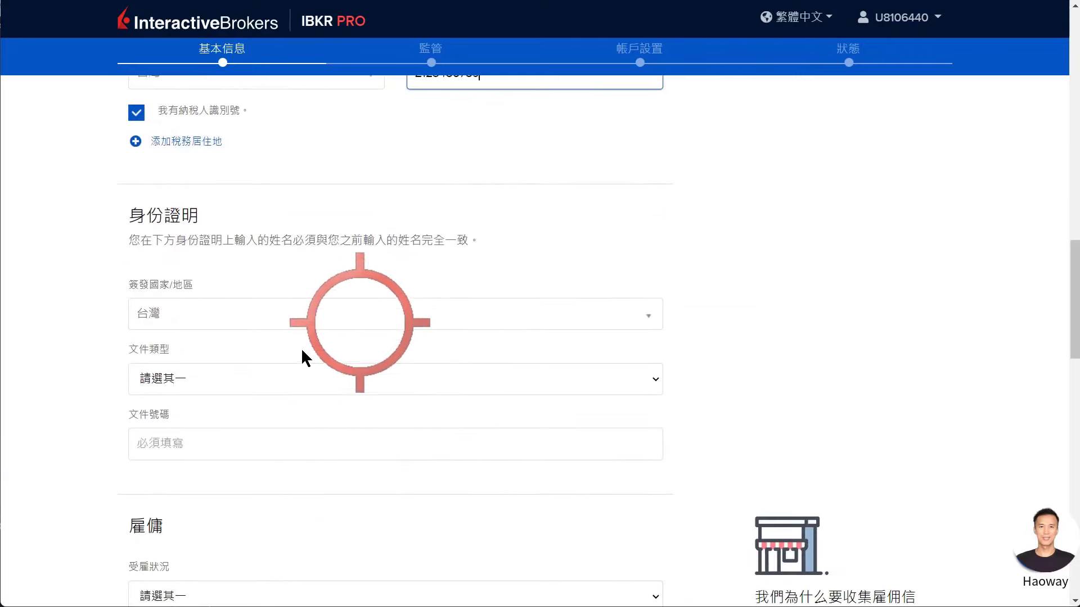
Choose 國民身份證 as the identity document and enter its ID number.
{"action": "left_click", "coordinate": [194, 387]}
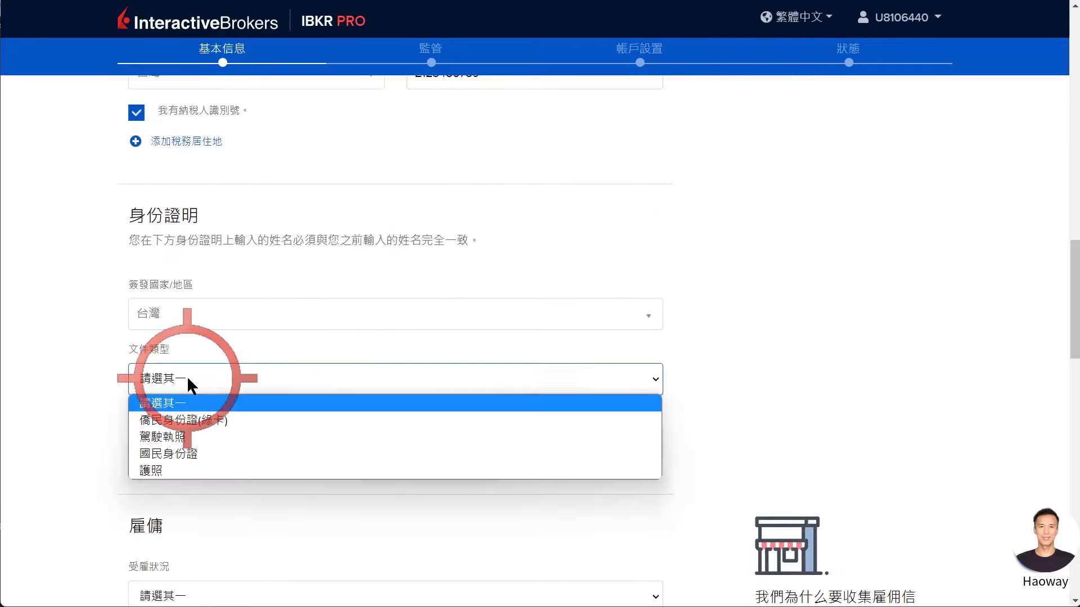
{"action": "left_click", "coordinate": [157, 444]}
{"action": "type", "text": "Z"}
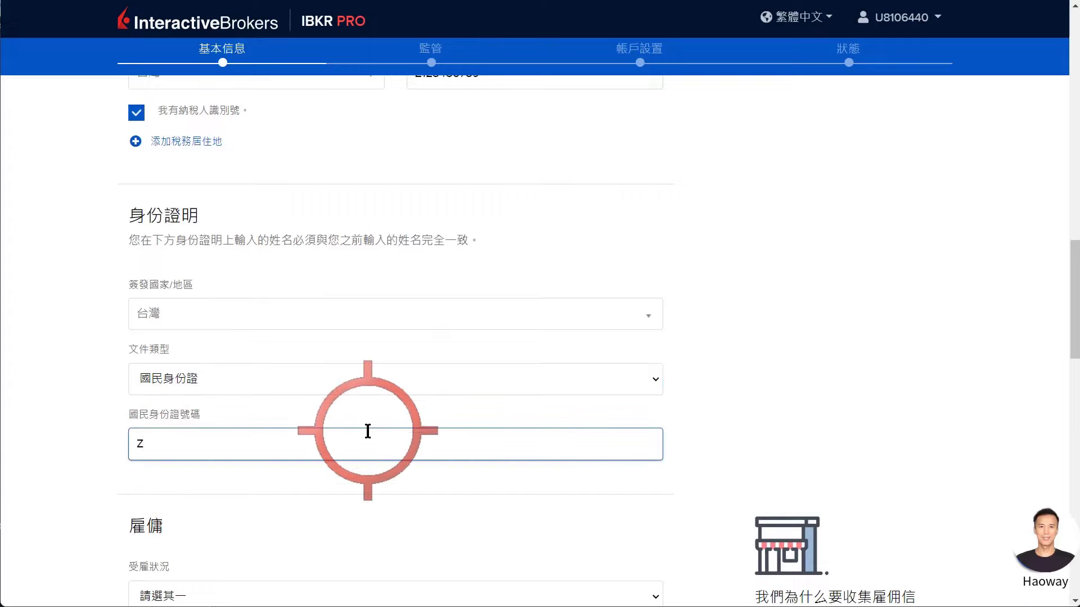
{"action": "type", "text": "123456789"}
{"action": "scroll", "coordinate": [354, 400], "scroll_direction": "down", "scroll_amount": 3}
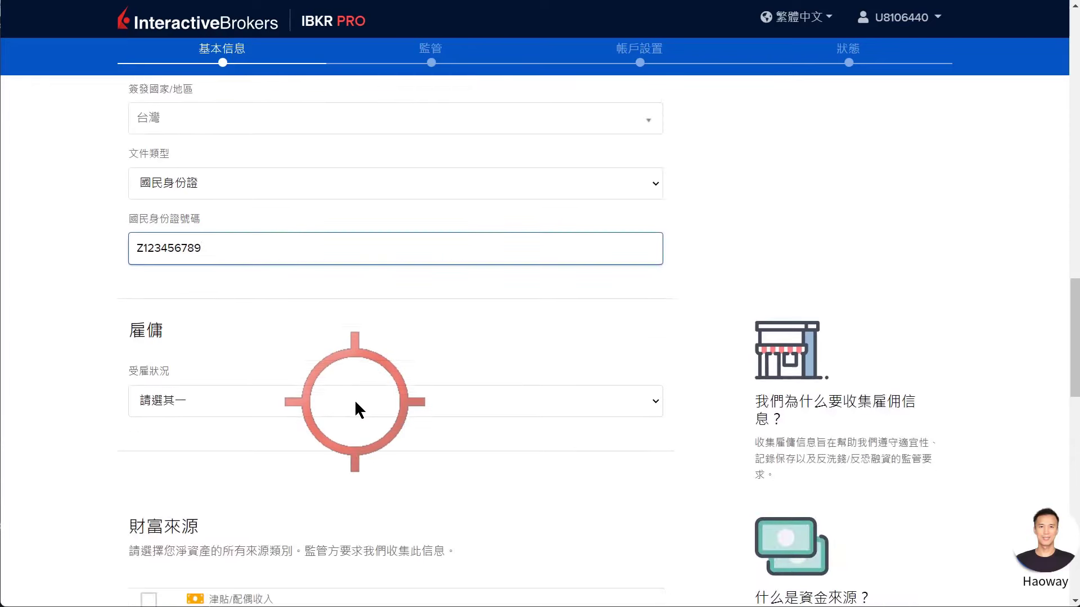
Set employment status to 在家交易者(沒有其他職業) and tick 工作收入 as a wealth source.
{"action": "left_click", "coordinate": [209, 400]}
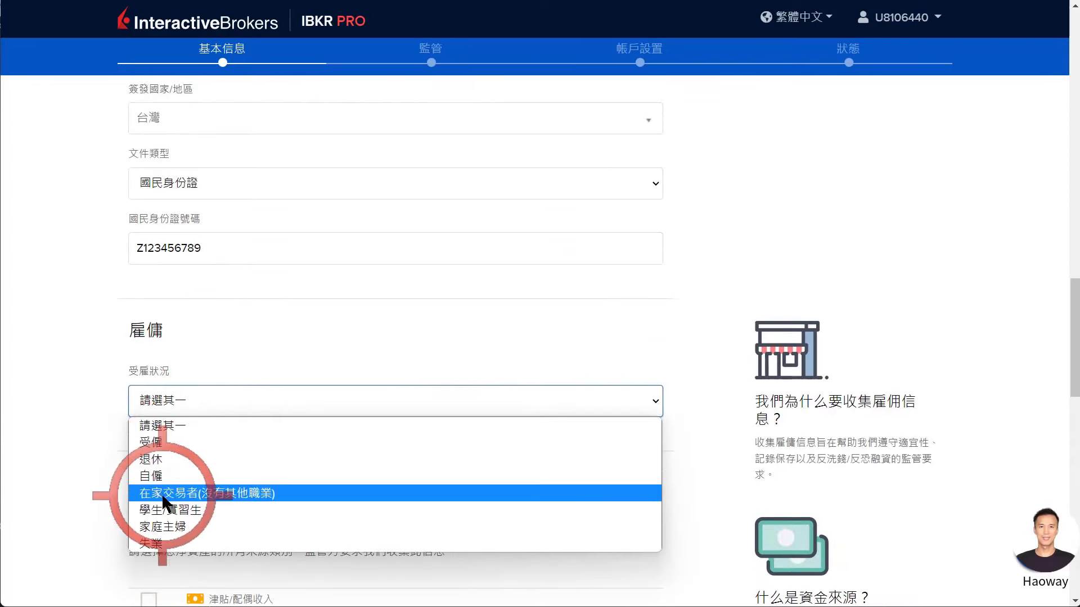
{"action": "left_click", "coordinate": [163, 497]}
{"action": "left_click", "coordinate": [157, 402]}
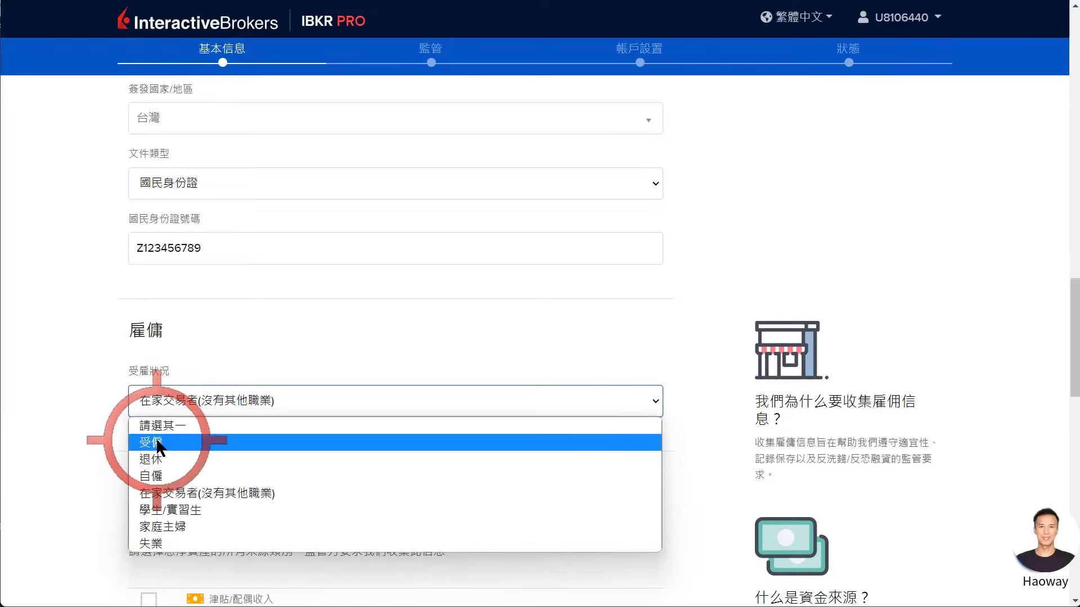
{"action": "left_click", "coordinate": [159, 492]}
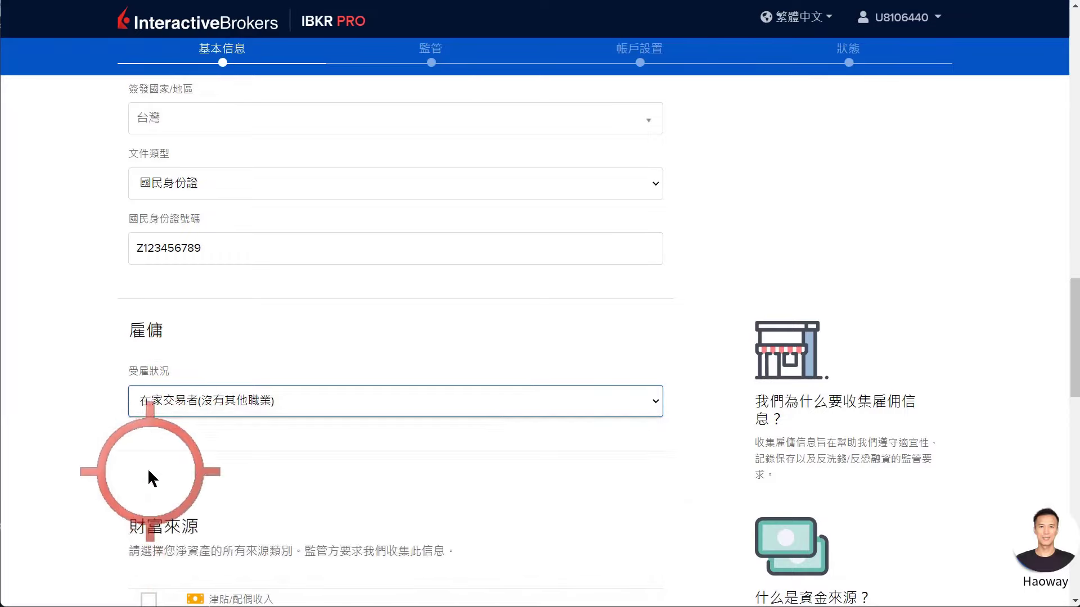
{"action": "scroll", "coordinate": [148, 472], "scroll_direction": "down", "scroll_amount": 7}
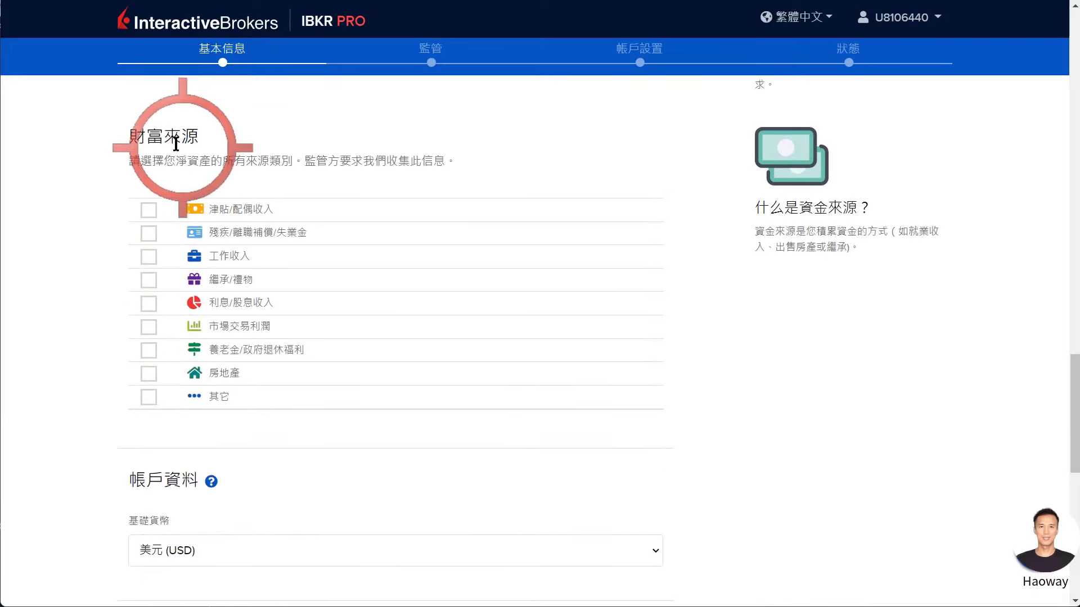
{"action": "left_click", "coordinate": [148, 258]}
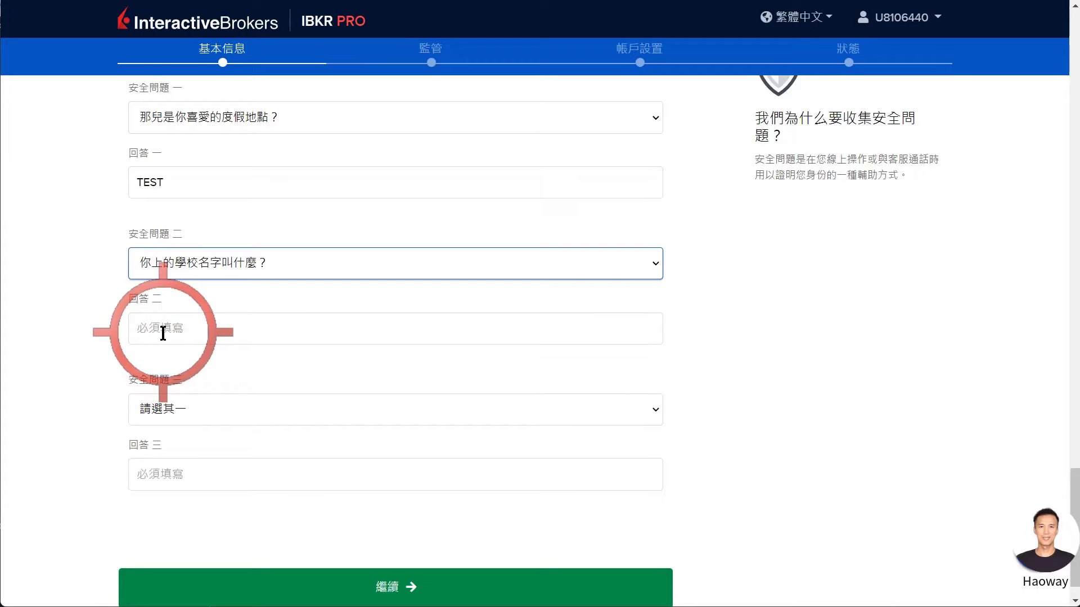
Answer security question two, pick the childhood best-friend question three and answer it, then continue.
{"action": "left_click", "coordinate": [161, 330]}
{"action": "type", "text": "TEST"}
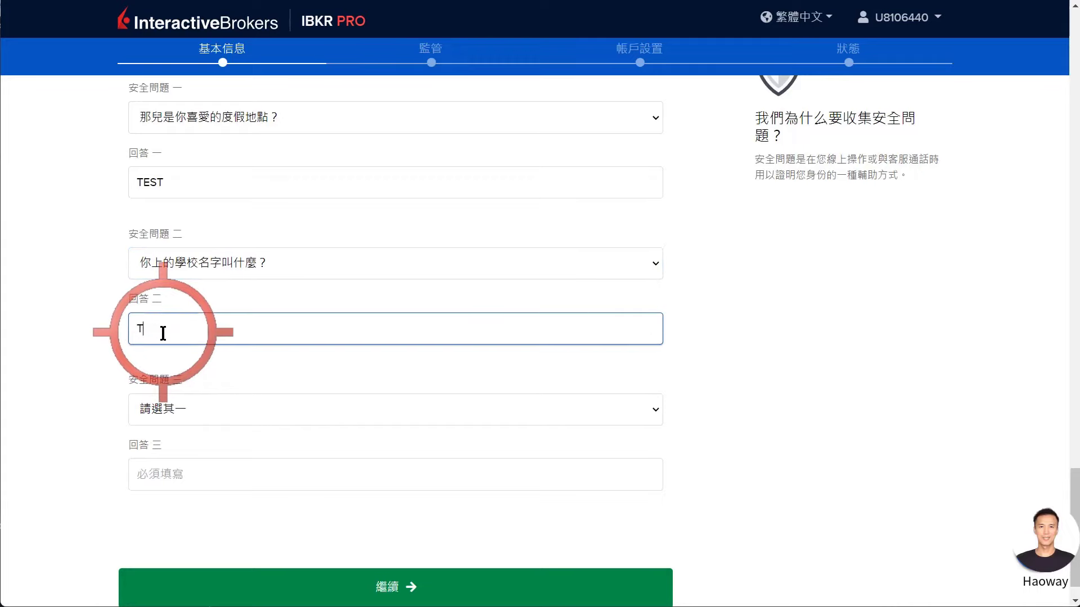
{"action": "left_click", "coordinate": [161, 418]}
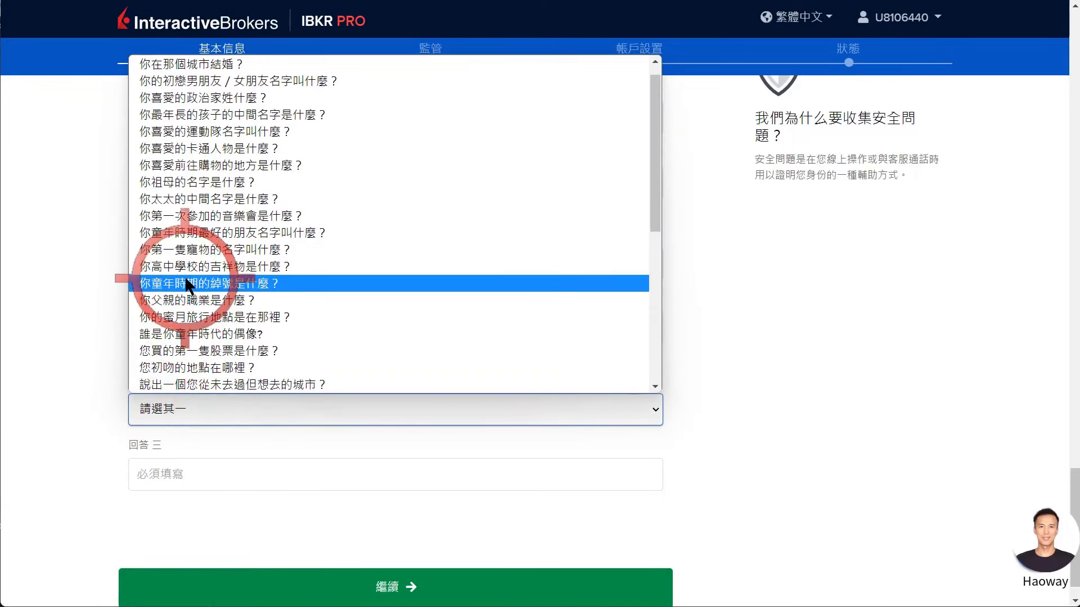
{"action": "left_click", "coordinate": [198, 230]}
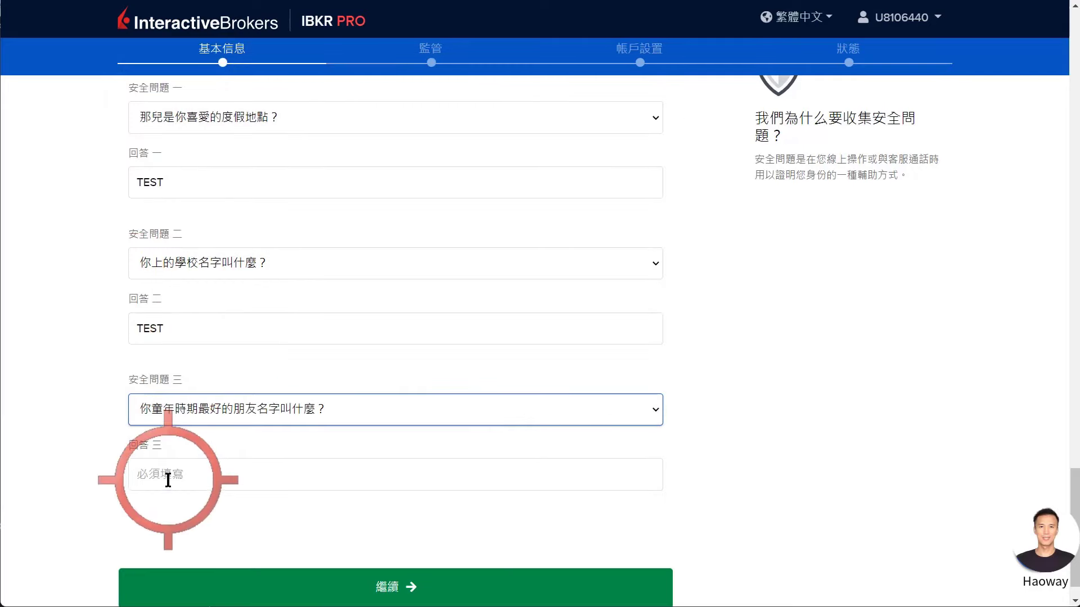
{"action": "left_click", "coordinate": [167, 480]}
{"action": "type", "text": "TEST"}
{"action": "scroll", "coordinate": [244, 396], "scroll_direction": "down", "scroll_amount": 1}
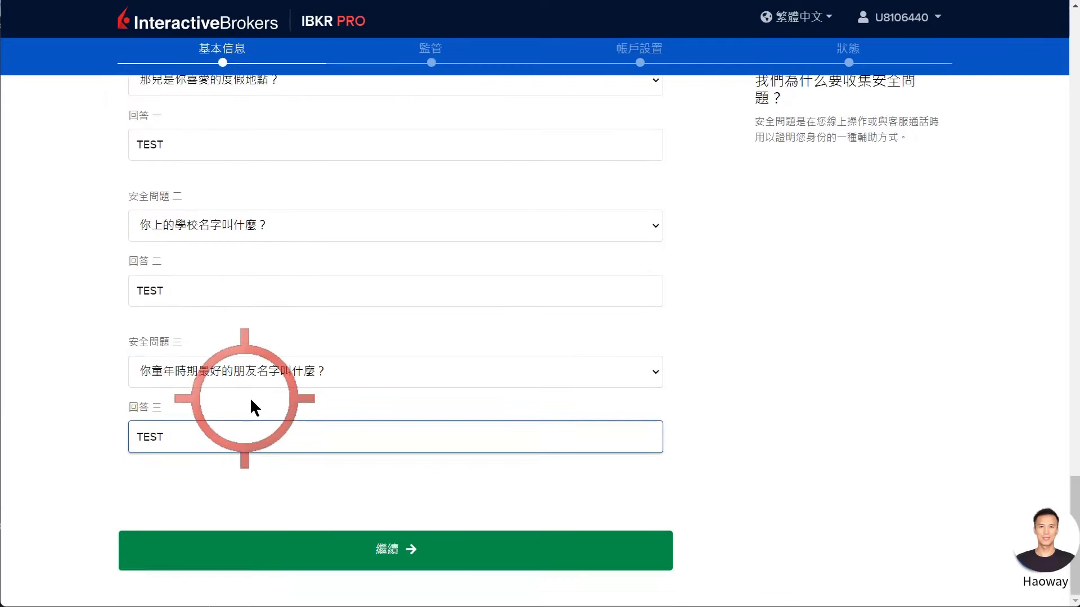
{"action": "left_click", "coordinate": [381, 554]}
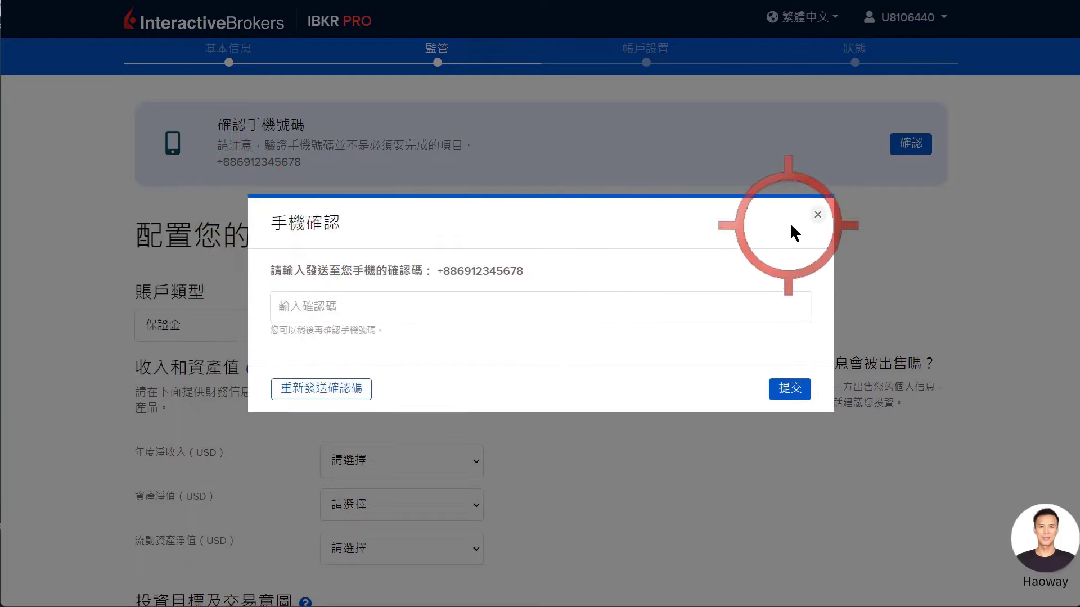
Dismiss the phone verification prompt and keep 保證金 as the account type.
{"action": "left_click", "coordinate": [816, 218]}
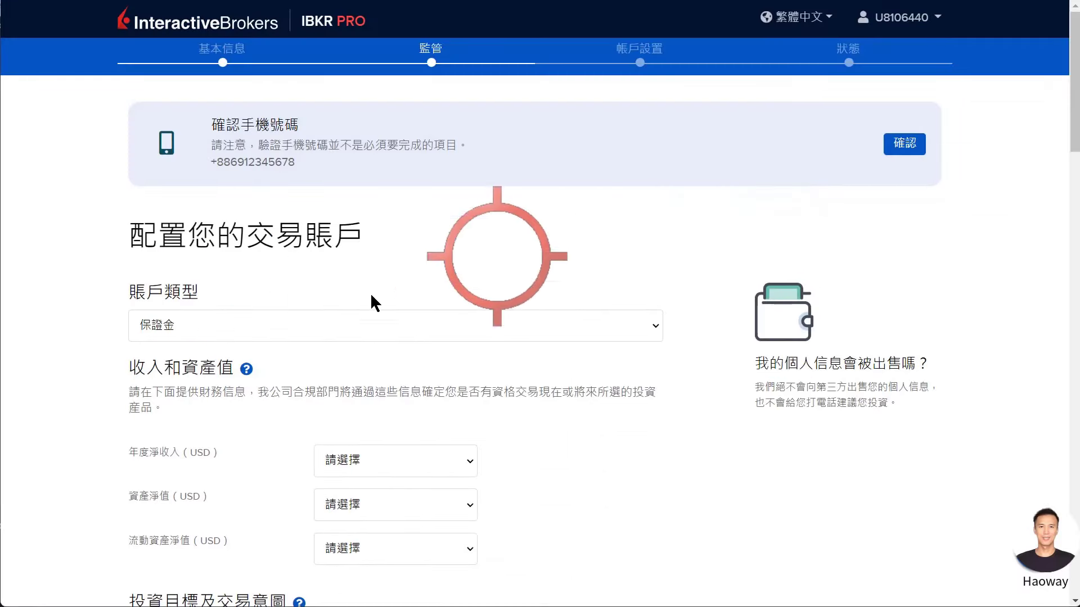
{"action": "left_click", "coordinate": [207, 333]}
{"action": "left_click", "coordinate": [207, 333]}
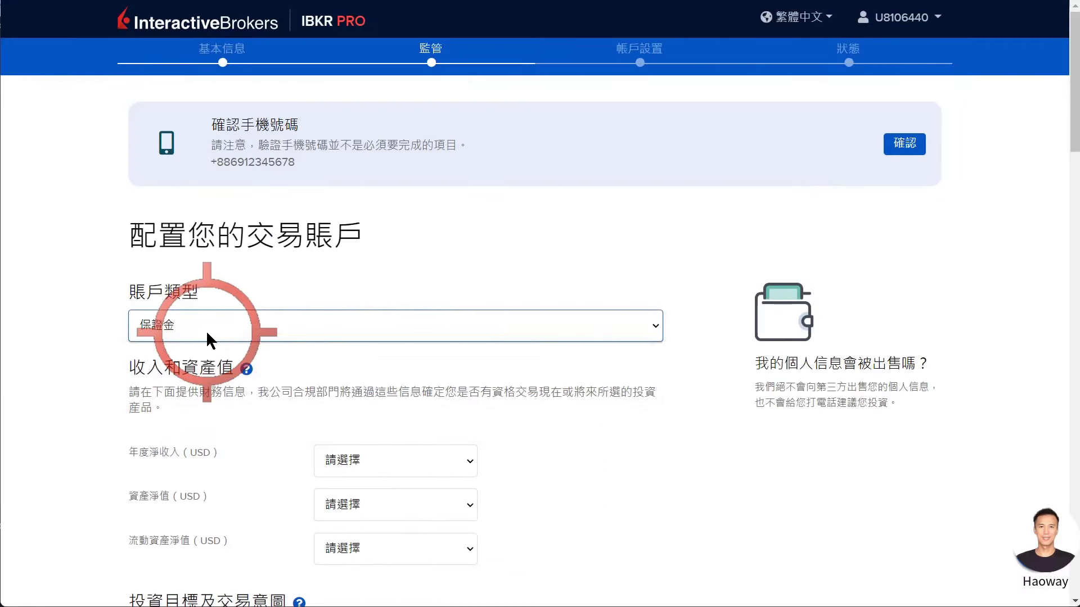
{"action": "scroll", "coordinate": [382, 329], "scroll_direction": "down", "scroll_amount": 3}
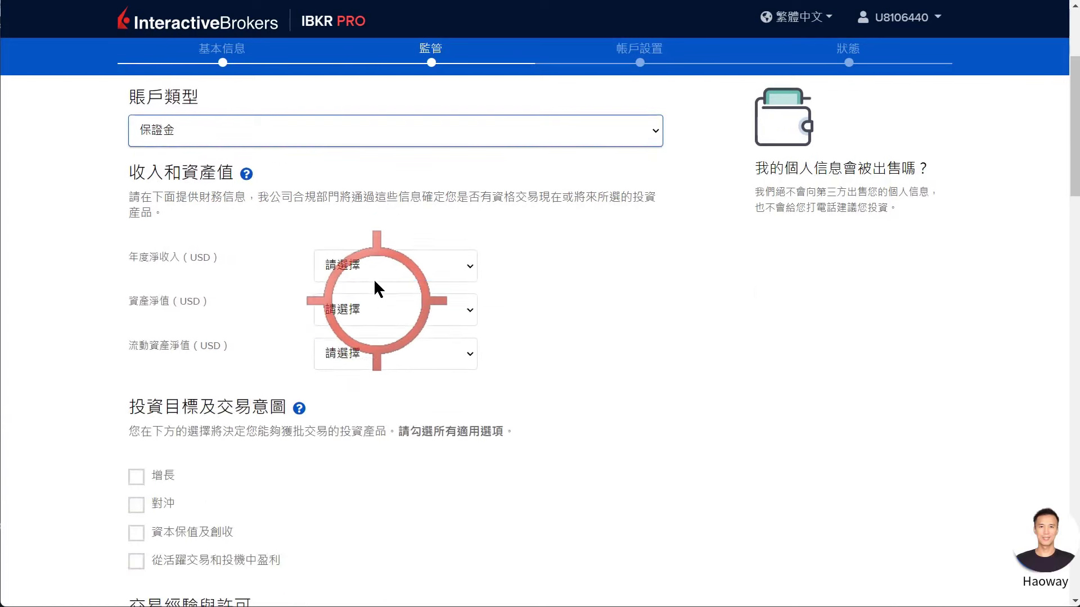
Set income 100,000 - 149,999, both net asset values 100,000 - 249,999, and tick 增長.
{"action": "left_click", "coordinate": [366, 265]}
{"action": "left_click", "coordinate": [335, 364]}
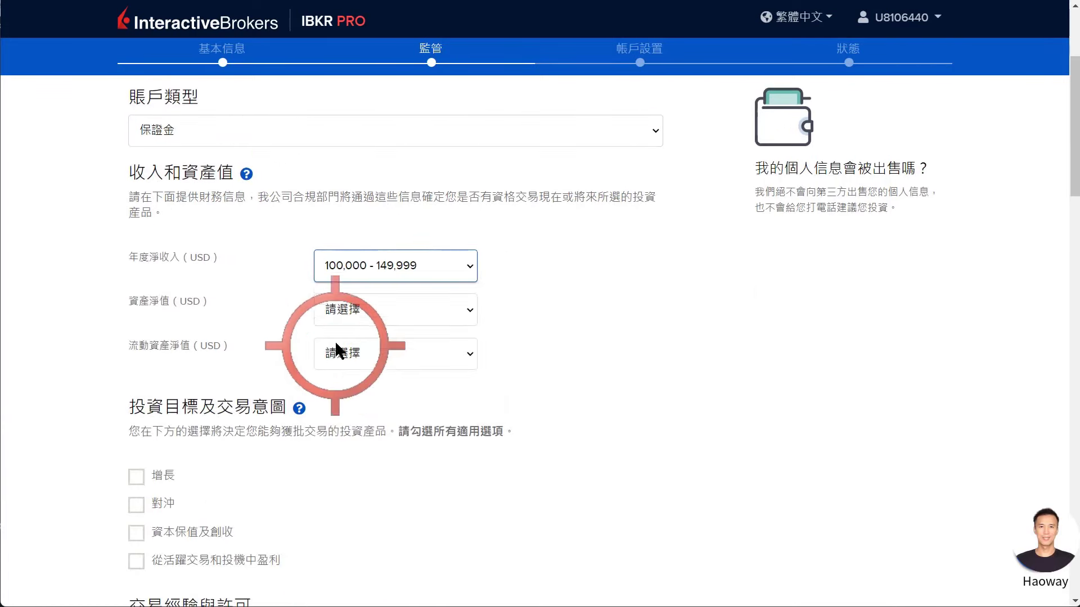
{"action": "left_click", "coordinate": [338, 310]}
{"action": "left_click", "coordinate": [337, 424]}
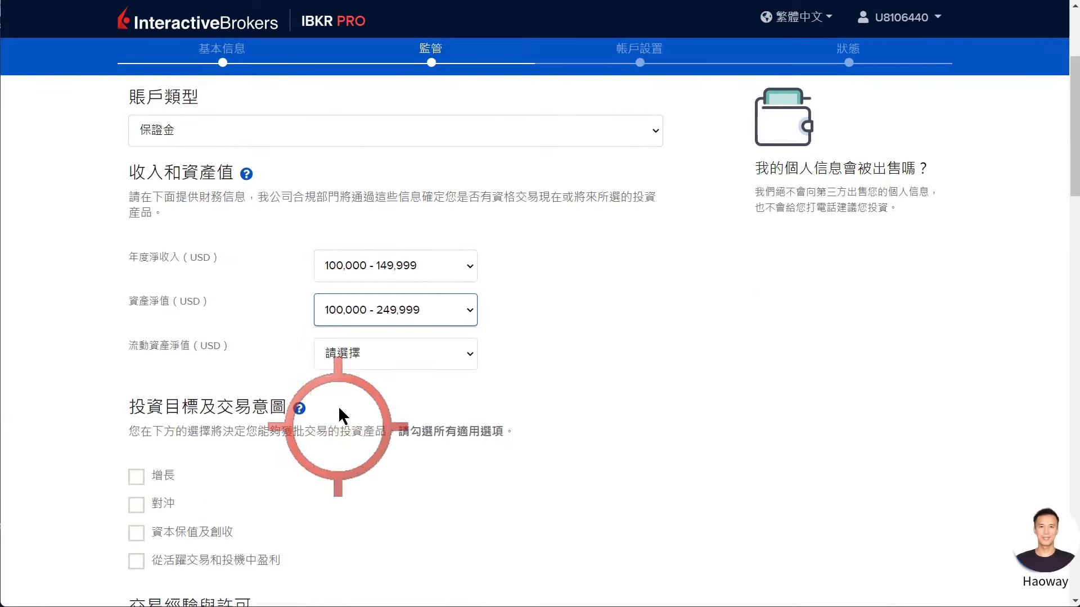
{"action": "left_click", "coordinate": [345, 353]}
{"action": "left_click", "coordinate": [367, 468]}
{"action": "scroll", "coordinate": [253, 394], "scroll_direction": "down", "scroll_amount": 3}
{"action": "left_click", "coordinate": [136, 281]}
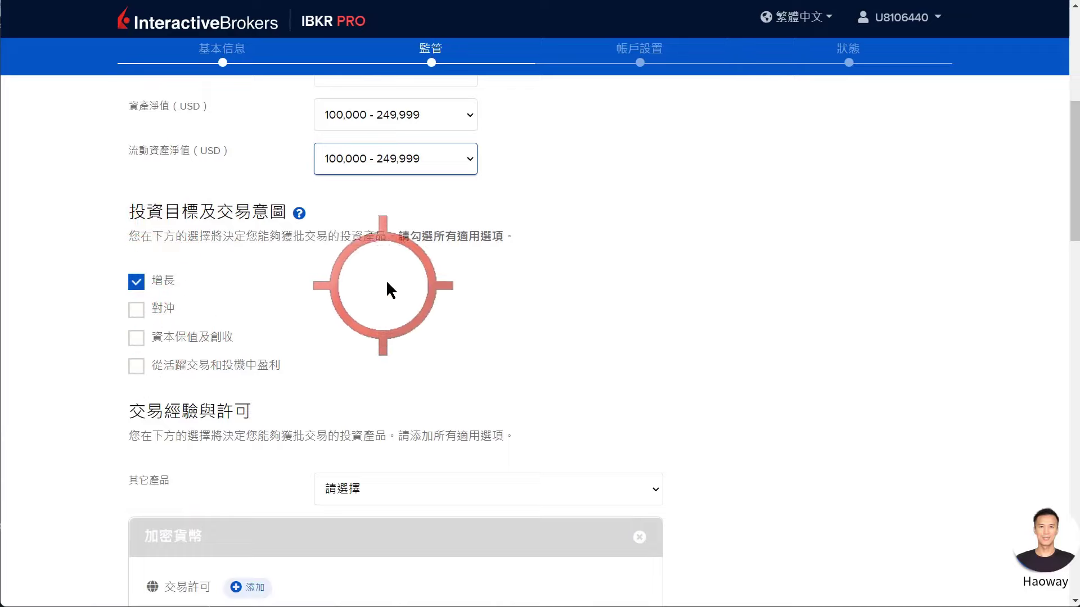
{"action": "scroll", "coordinate": [394, 264], "scroll_direction": "down", "scroll_amount": 3}
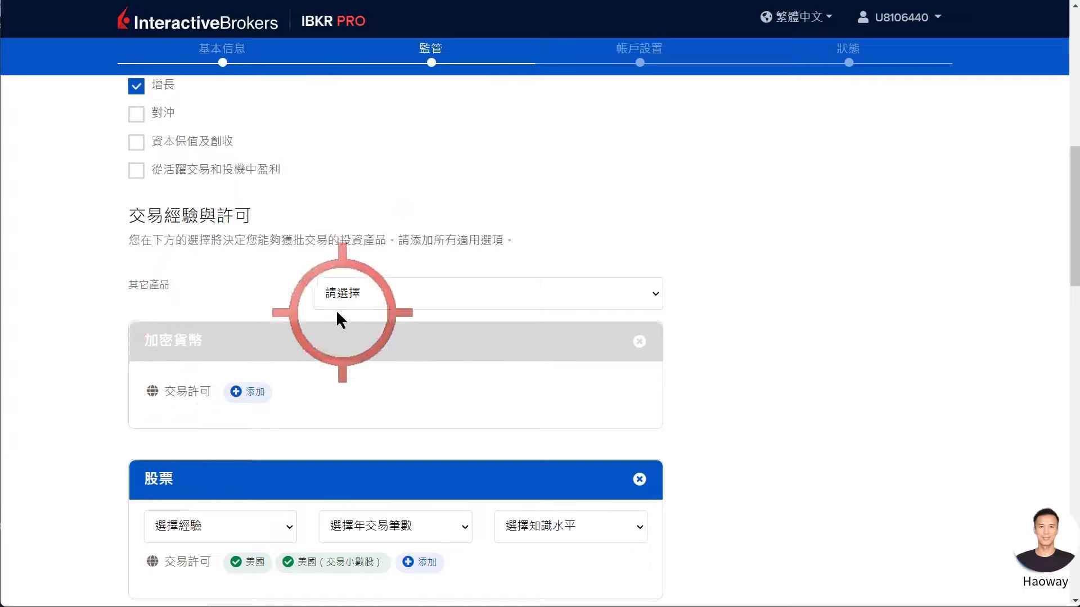
Give stocks more than 10 years of trading experience and a yearly trade count.
{"action": "scroll", "coordinate": [433, 264], "scroll_direction": "down", "scroll_amount": 3}
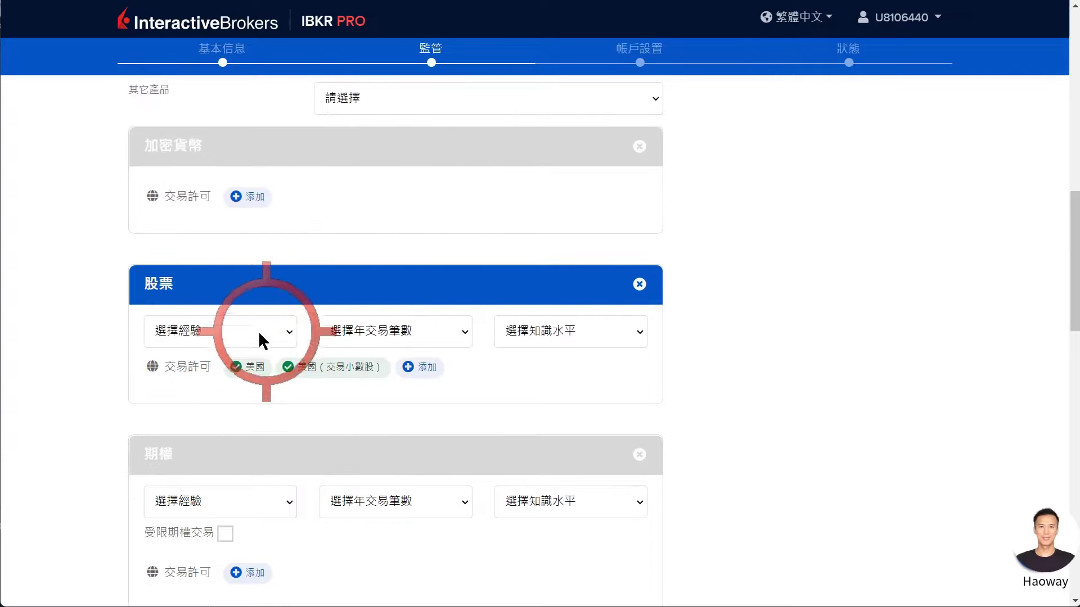
{"action": "left_click", "coordinate": [259, 335]}
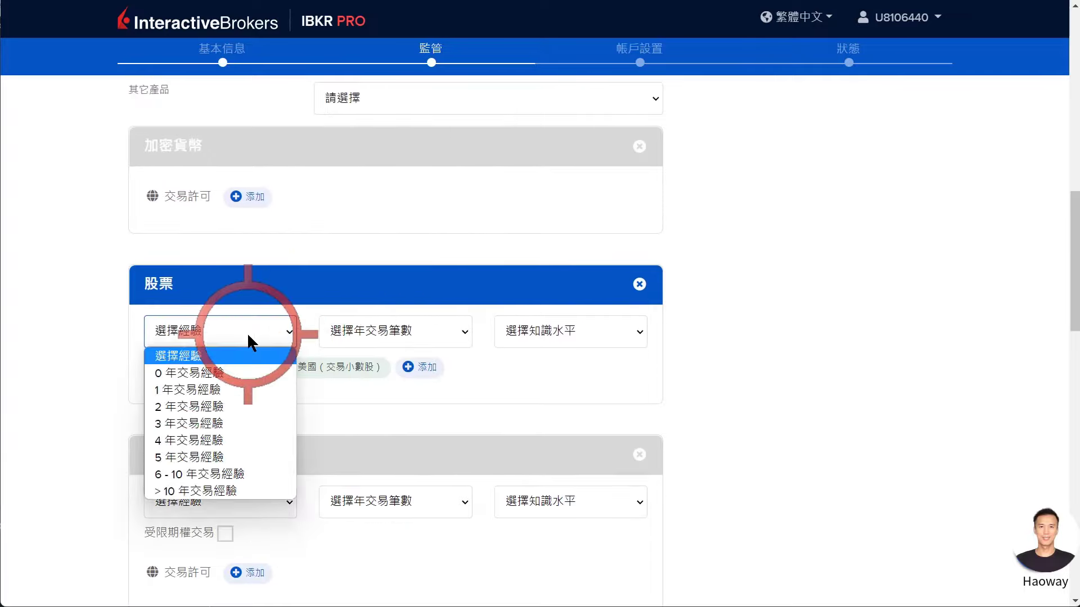
{"action": "left_click", "coordinate": [190, 491]}
{"action": "left_click", "coordinate": [363, 333]}
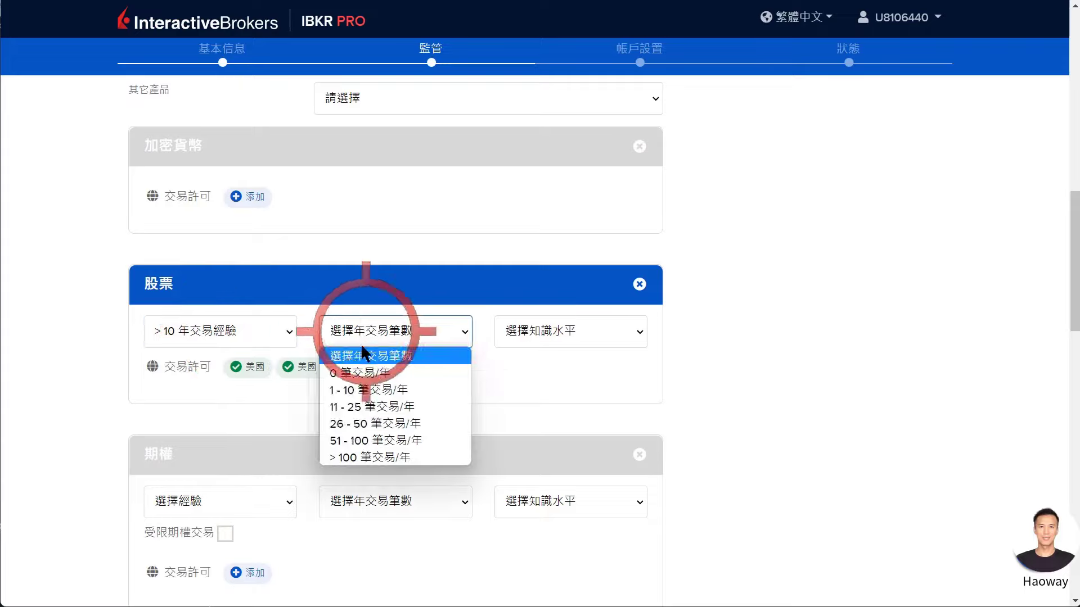
{"action": "left_click", "coordinate": [358, 407]}
Add 香港 to the permitted stock markets.
{"action": "left_click", "coordinate": [410, 366]}
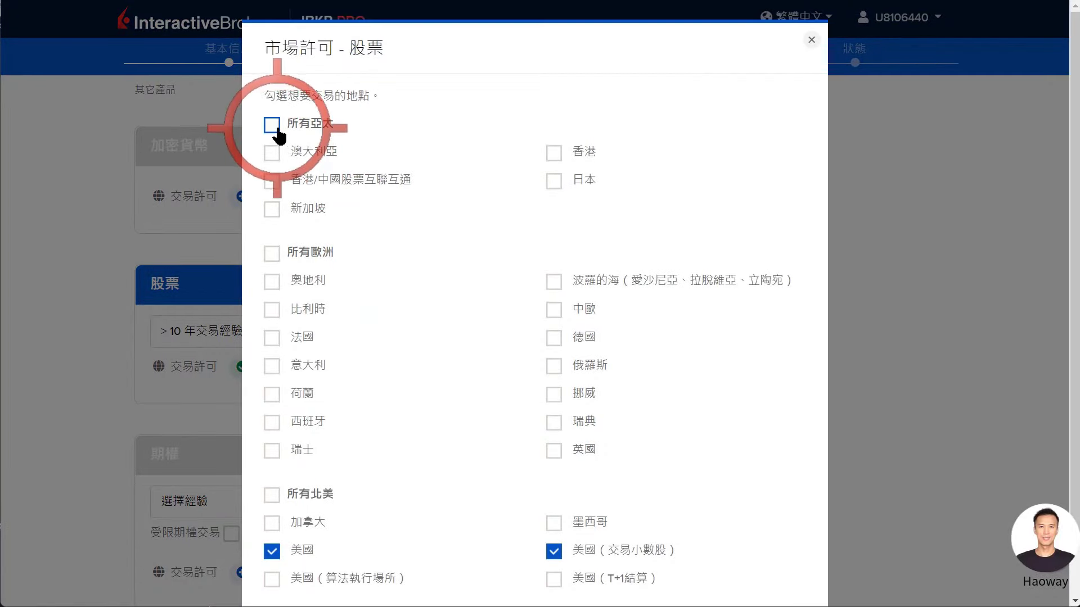
{"action": "left_click", "coordinate": [272, 125]}
{"action": "left_click", "coordinate": [273, 126]}
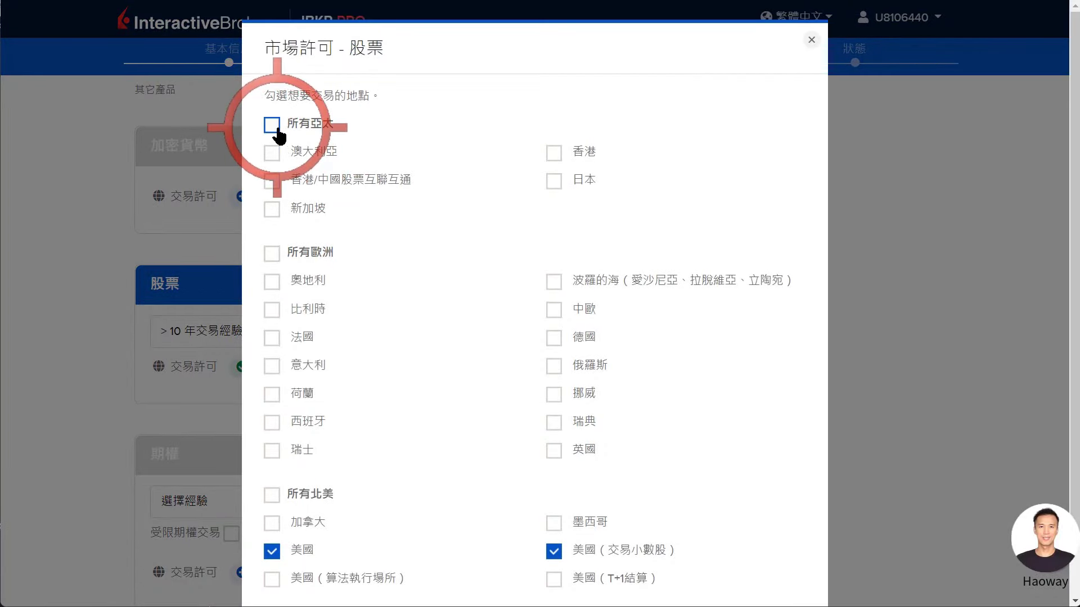
{"action": "left_click", "coordinate": [554, 153]}
{"action": "scroll", "coordinate": [326, 350], "scroll_direction": "down", "scroll_amount": 7}
Opt in to the 股票收益增強計畫 stock yield enhancement program.
{"action": "scroll", "coordinate": [293, 349], "scroll_direction": "down", "scroll_amount": 4}
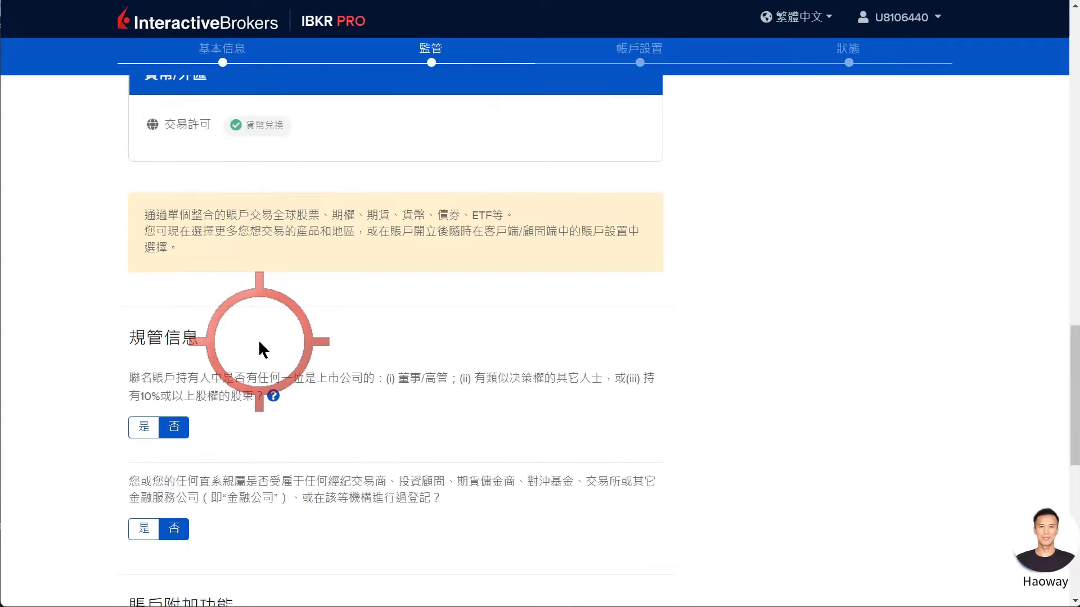
{"action": "scroll", "coordinate": [185, 352], "scroll_direction": "down", "scroll_amount": 3}
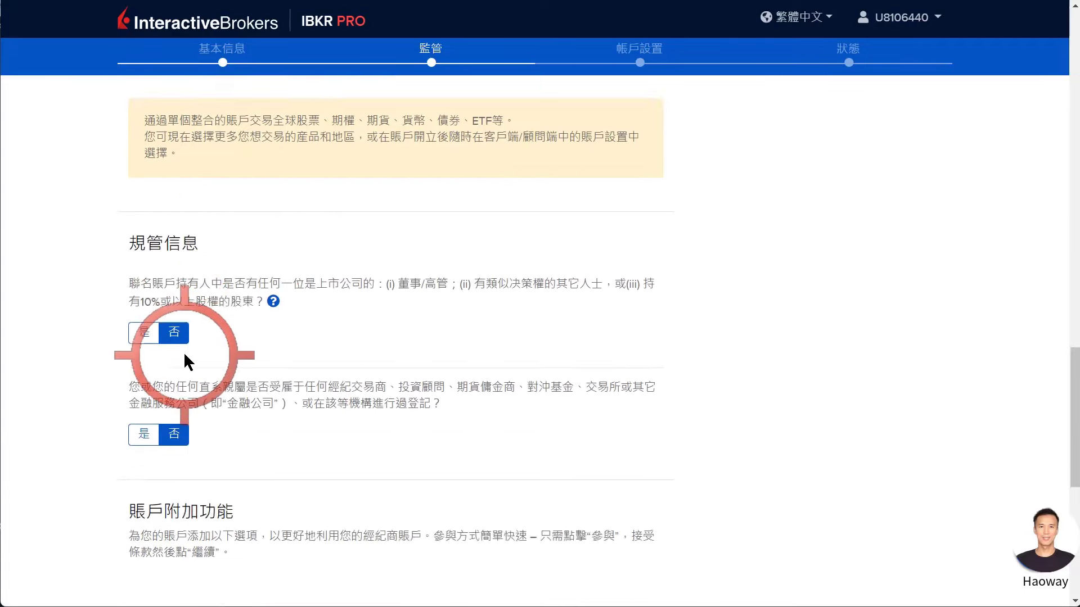
{"action": "scroll", "coordinate": [175, 337], "scroll_direction": "down", "scroll_amount": 3}
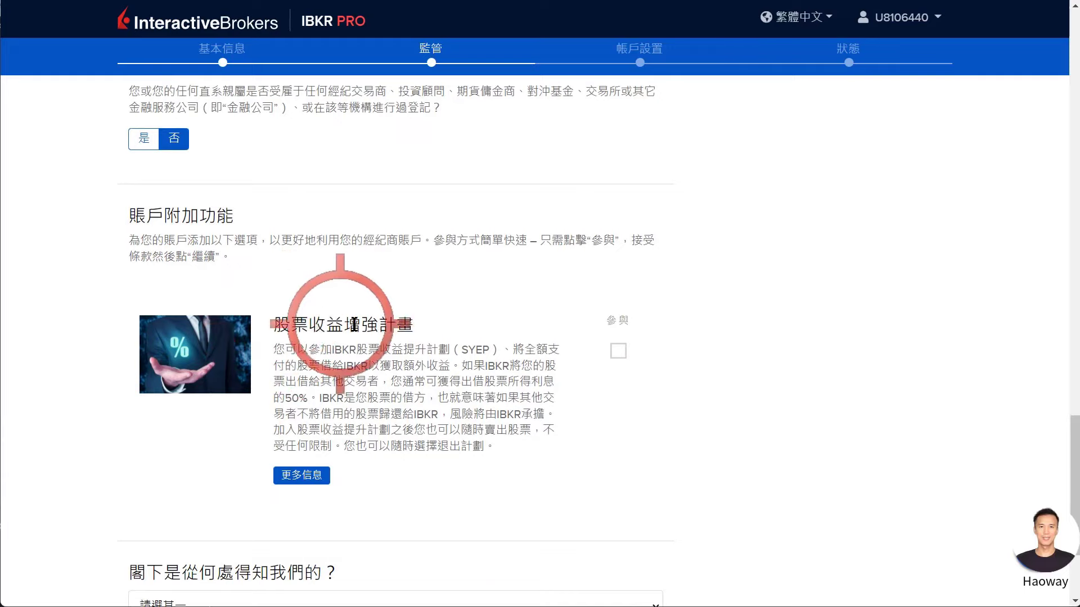
{"action": "left_click", "coordinate": [618, 351]}
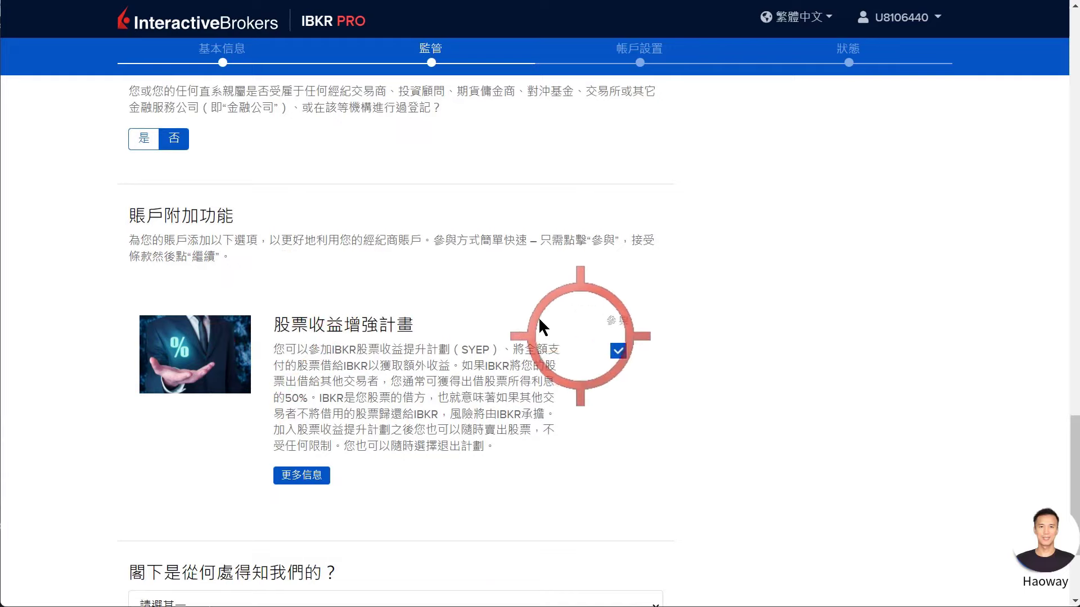
{"action": "scroll", "coordinate": [532, 315], "scroll_direction": "down", "scroll_amount": 2}
{"action": "scroll", "coordinate": [523, 309], "scroll_direction": "down", "scroll_amount": 1}
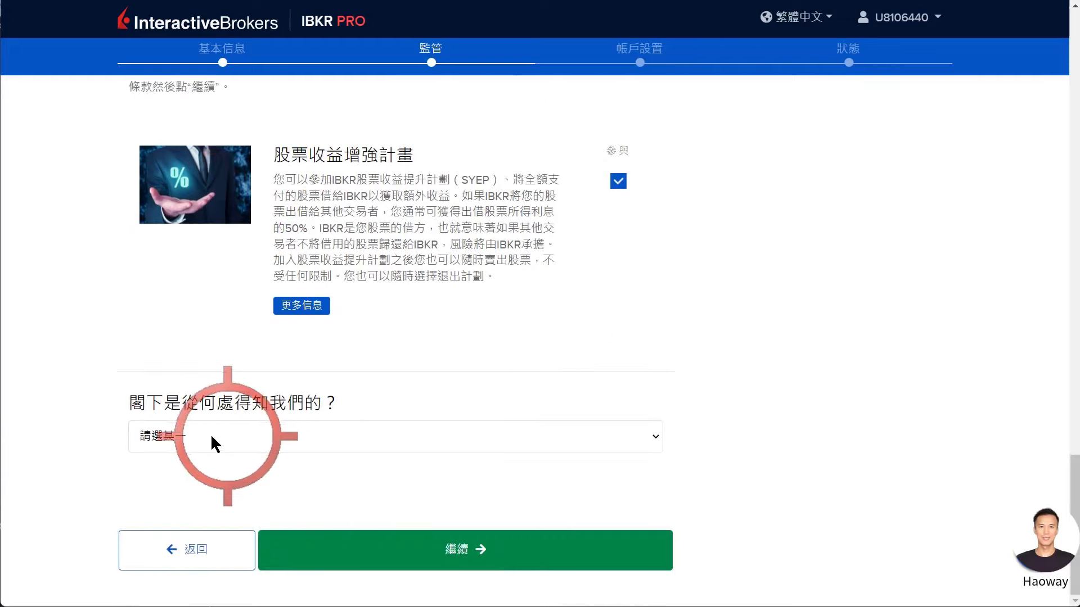
Set how you heard of the firm to 推荐, with 影響者 as the referral source.
{"action": "left_click", "coordinate": [149, 427]}
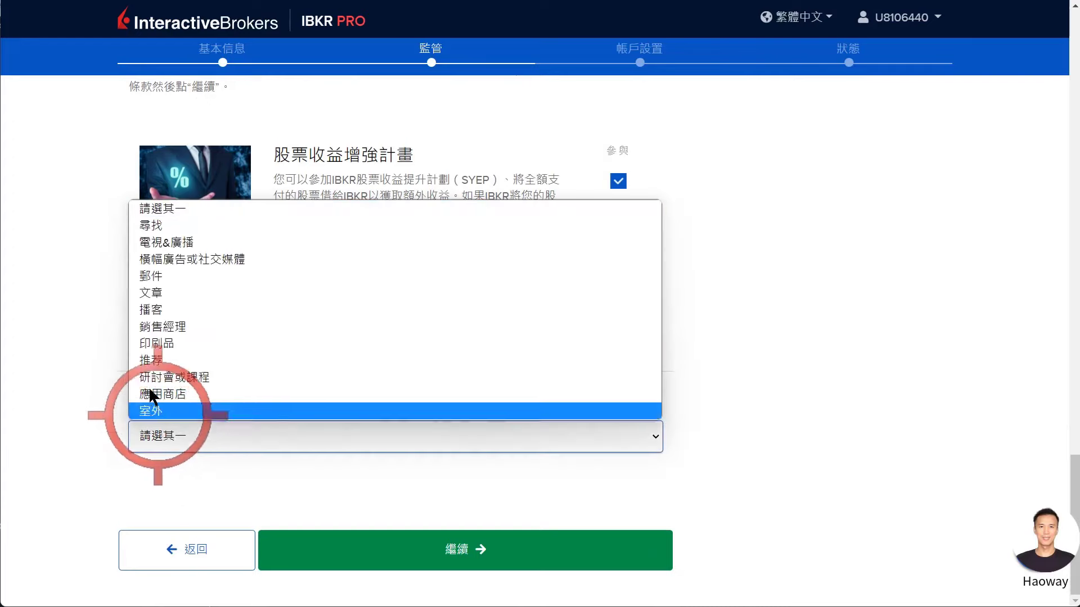
{"action": "left_click", "coordinate": [148, 363]}
{"action": "left_click", "coordinate": [176, 480]}
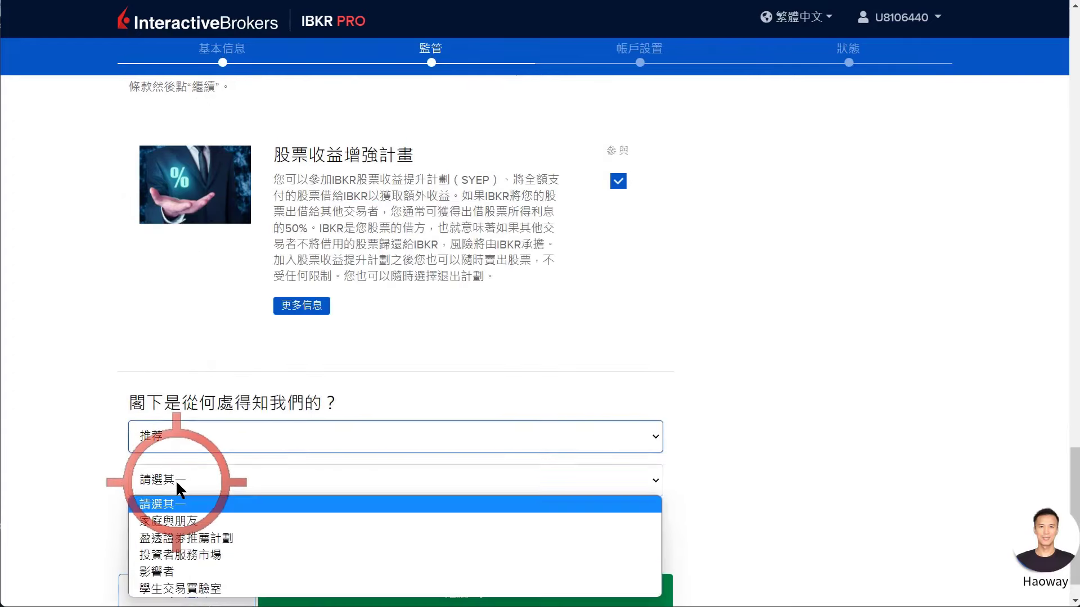
{"action": "left_click", "coordinate": [167, 565]}
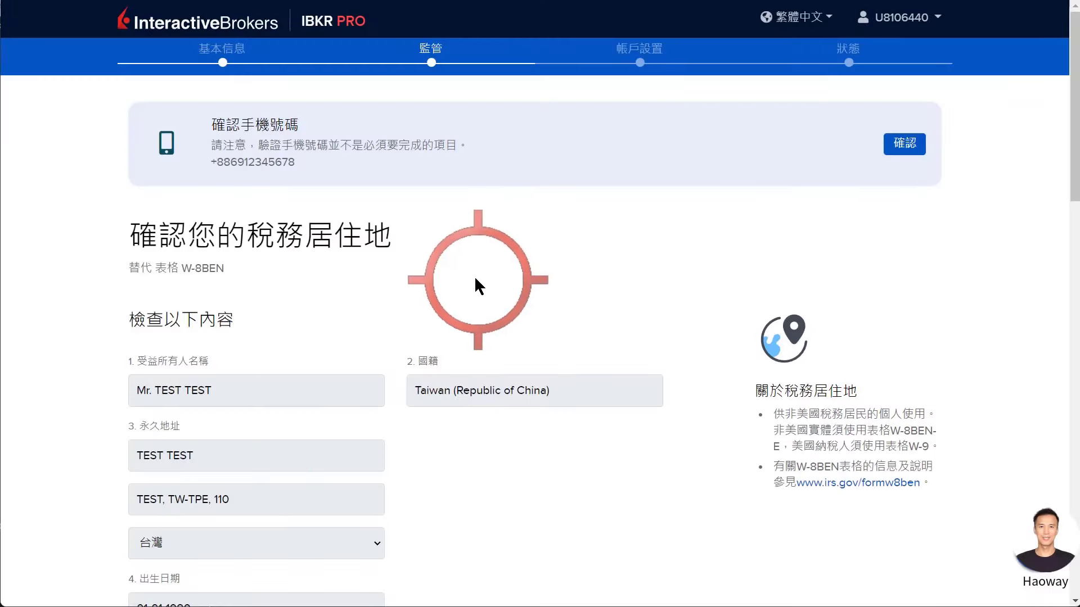
Select 我不能享受美國稅務協定優惠 under the W-8BEN treaty eligibility section.
{"action": "scroll", "coordinate": [475, 279], "scroll_direction": "down", "scroll_amount": 7}
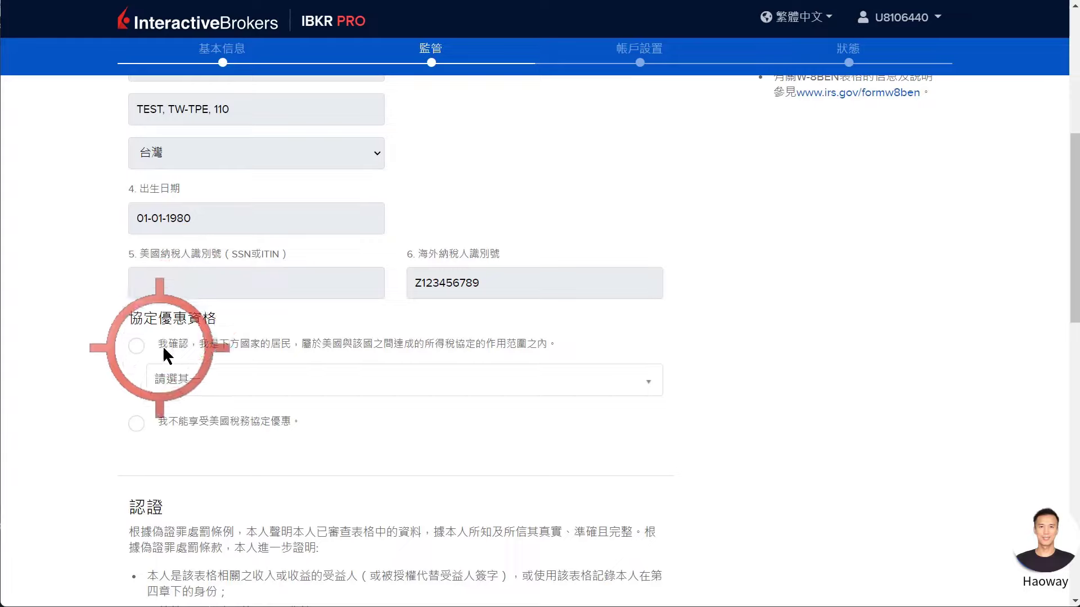
{"action": "left_click", "coordinate": [136, 424]}
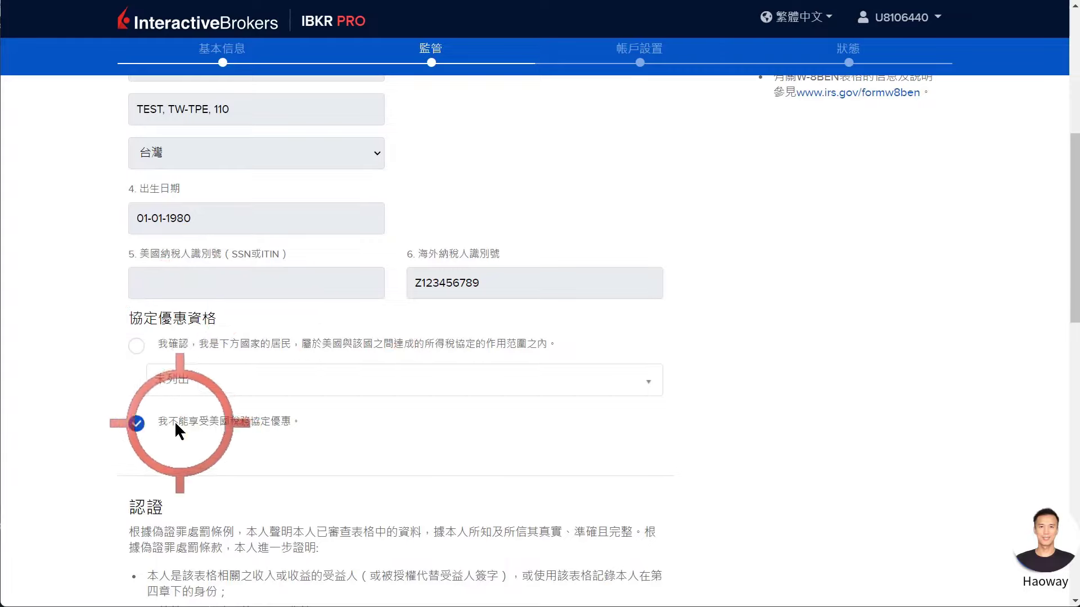
{"action": "scroll", "coordinate": [235, 422], "scroll_direction": "down", "scroll_amount": 1}
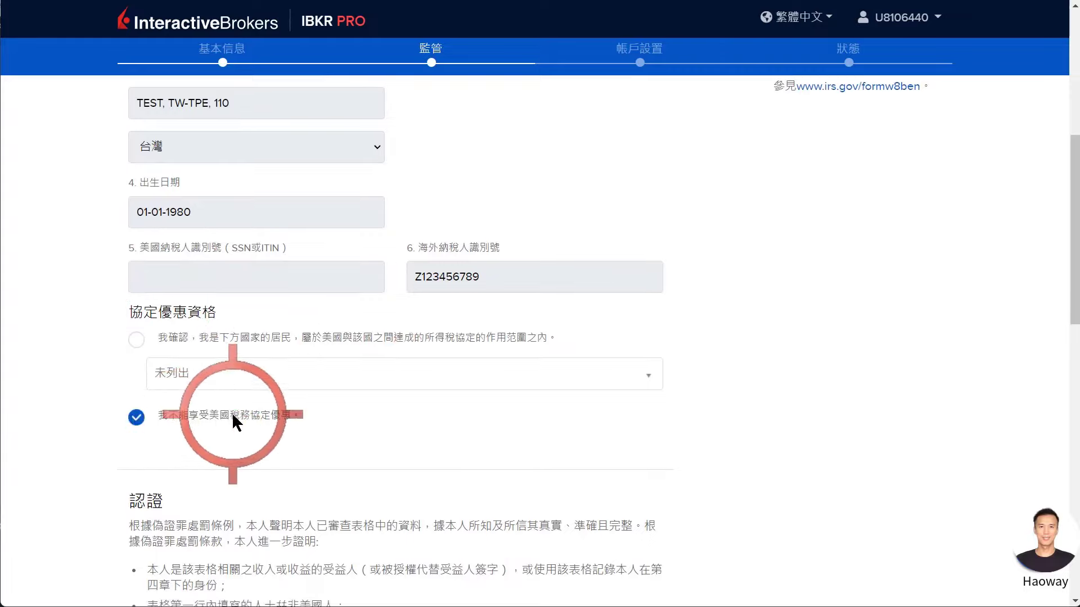